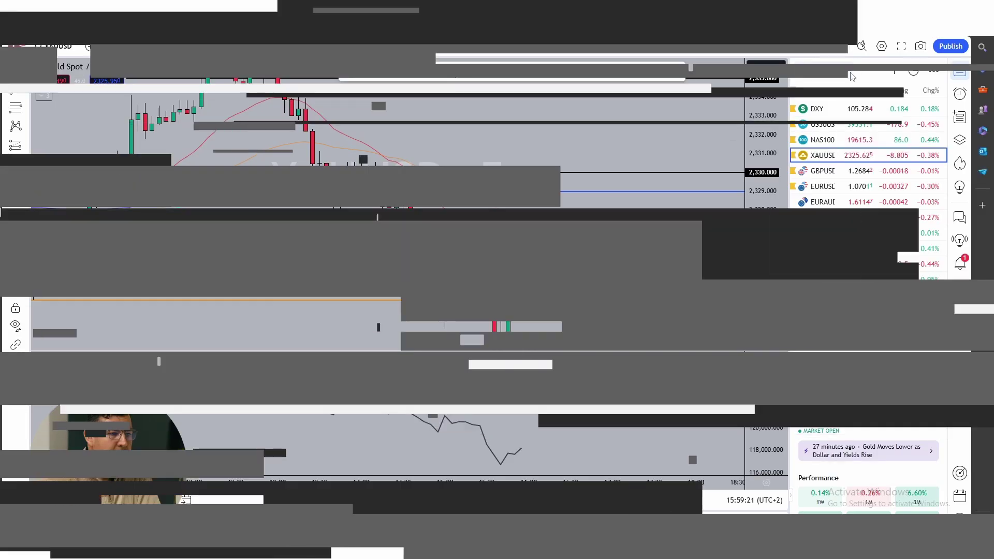
# Open the saved watchlists, reselect STREAM LIST, switch to the list named Watchlist and look through its symbols
pyautogui.click(847, 71)
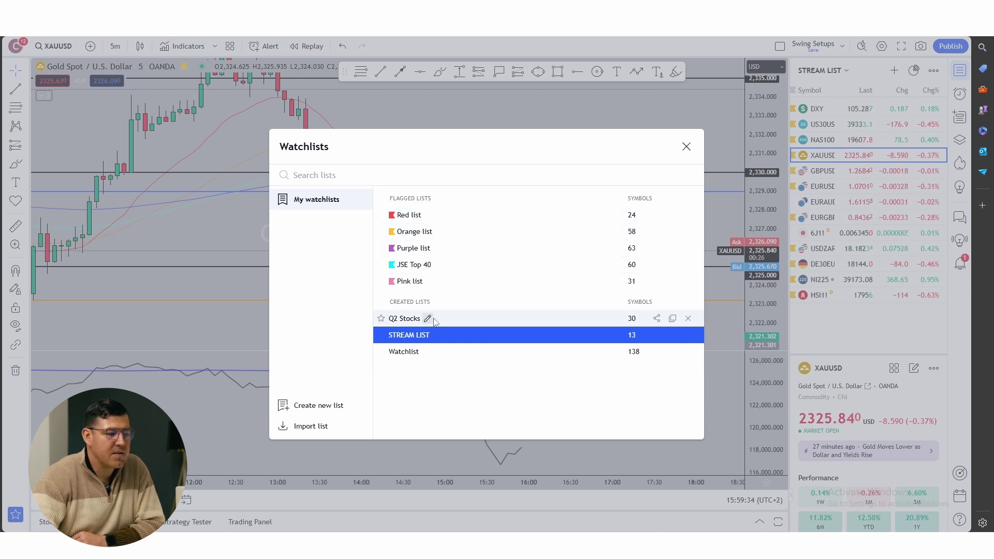
pyautogui.click(437, 334)
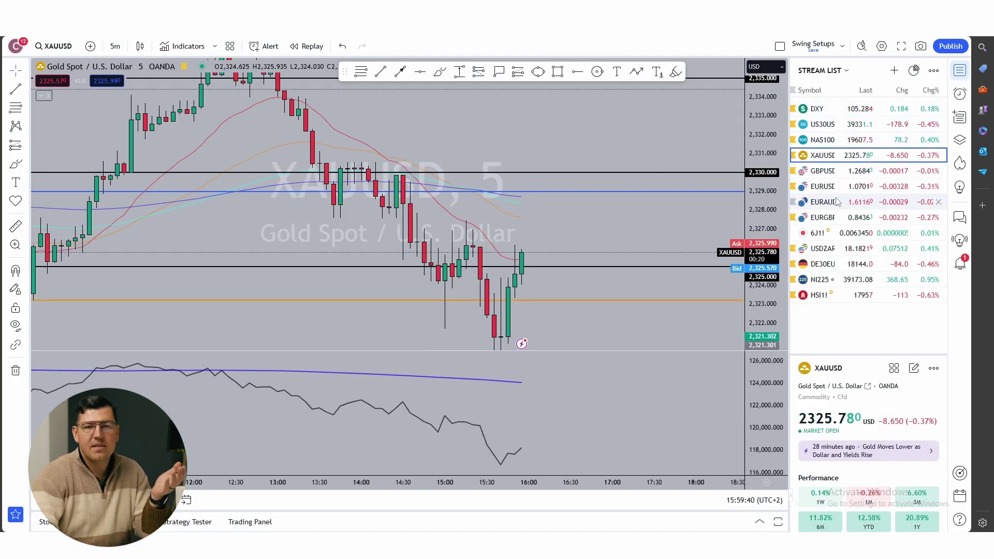
pyautogui.click(822, 70)
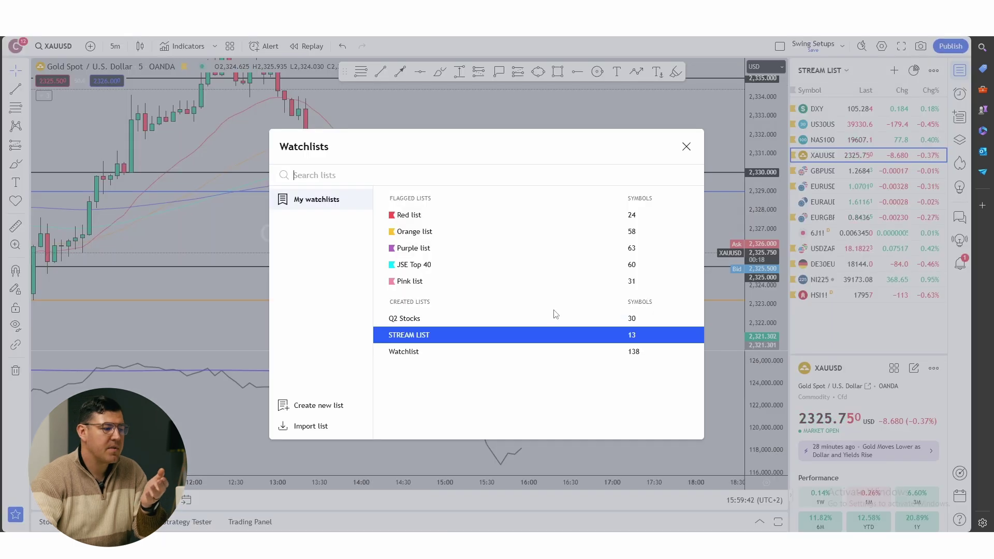
pyautogui.click(420, 352)
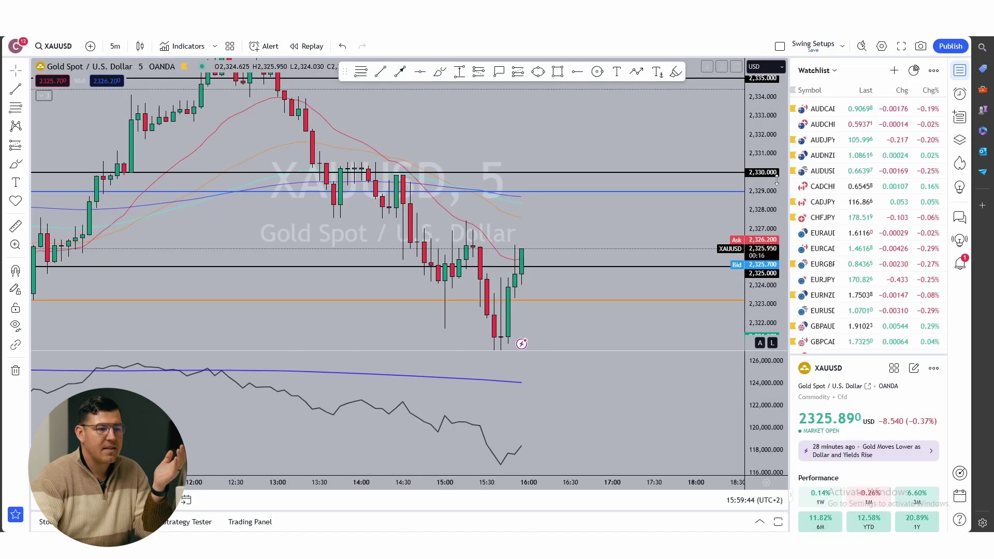
pyautogui.scroll(-10, 838, 189)
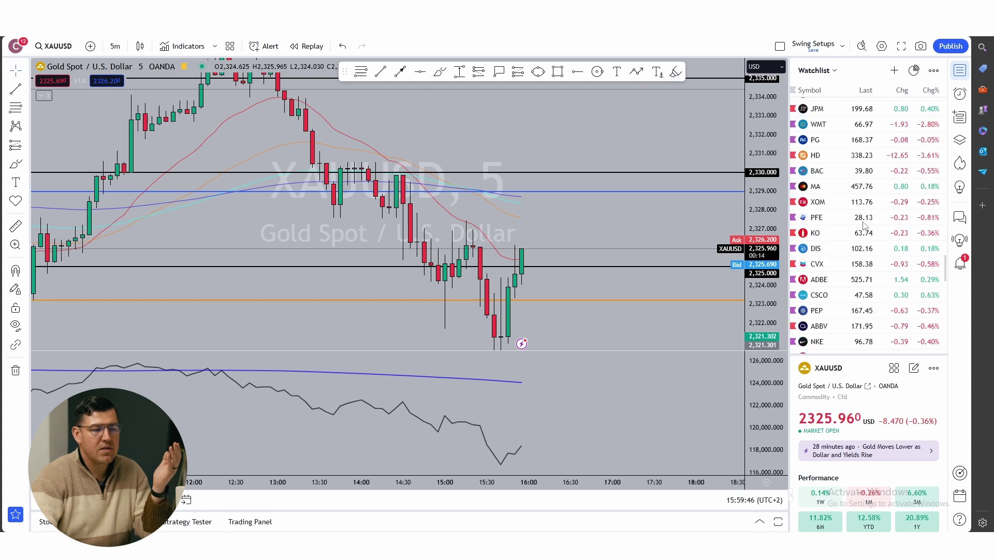
pyautogui.scroll(-10, 864, 228)
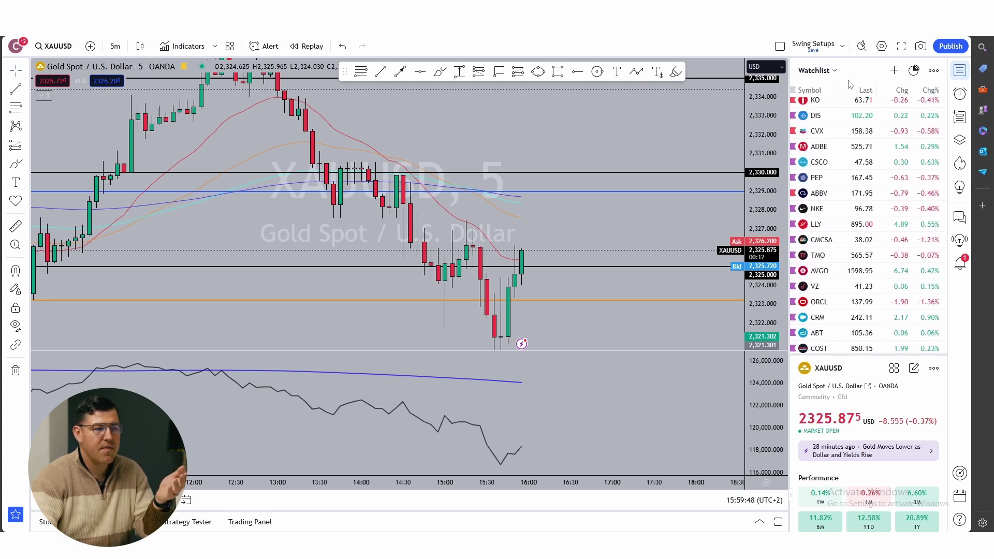
# Switch to the Q2 Stocks watchlist and look through its symbols
pyautogui.click(833, 72)
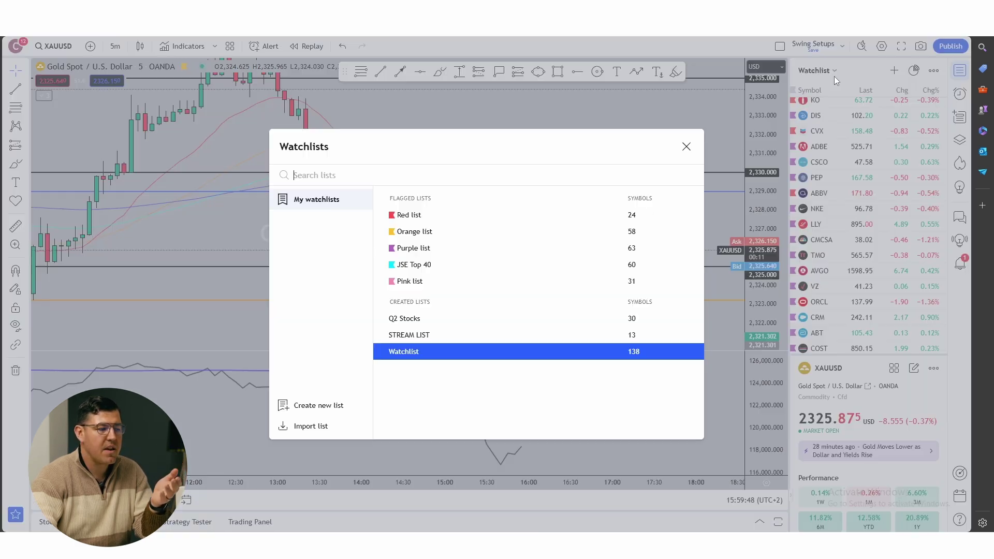
pyautogui.click(441, 324)
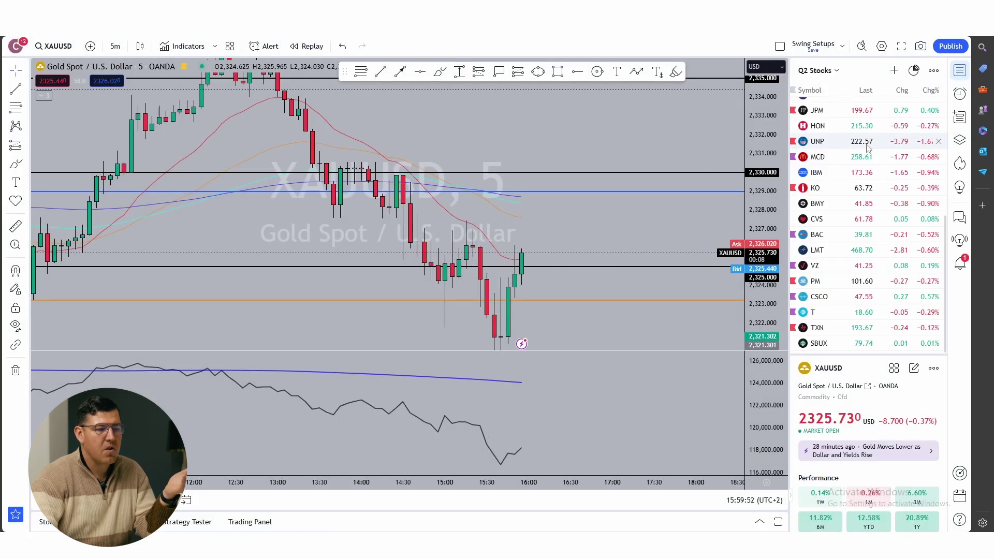
pyautogui.scroll(4, 873, 149)
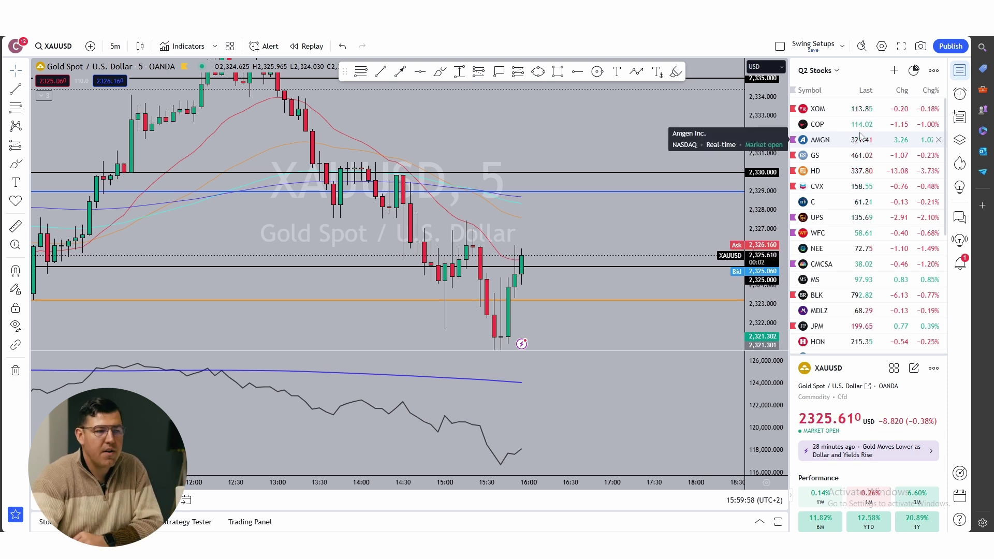
# Create a new watchlist named Tutorial
pyautogui.click(838, 74)
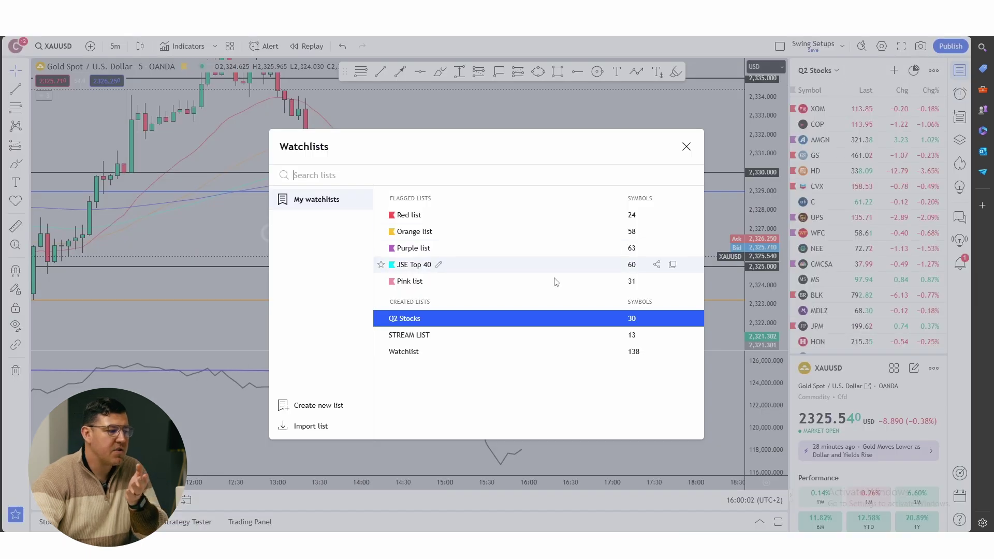
pyautogui.click(325, 406)
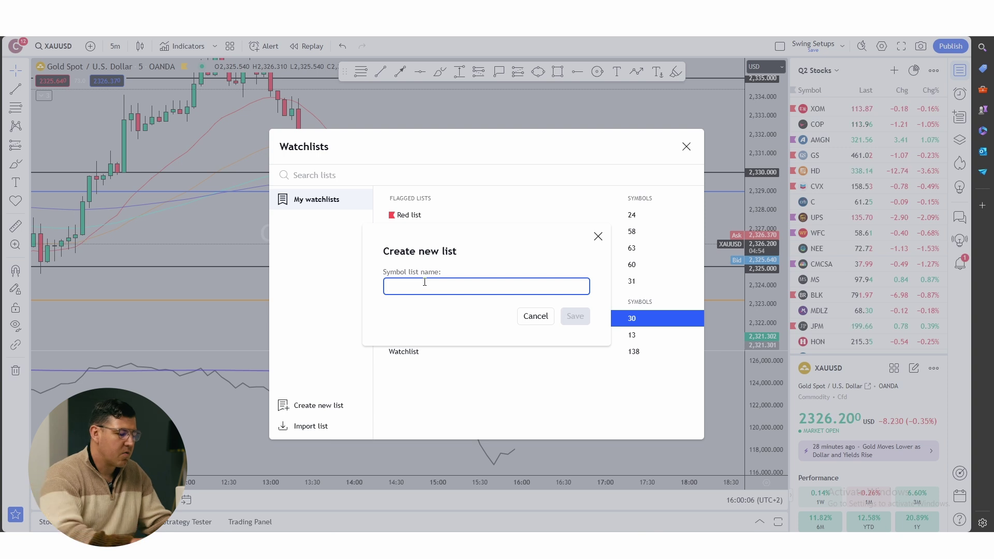
pyautogui.write('Tutor')
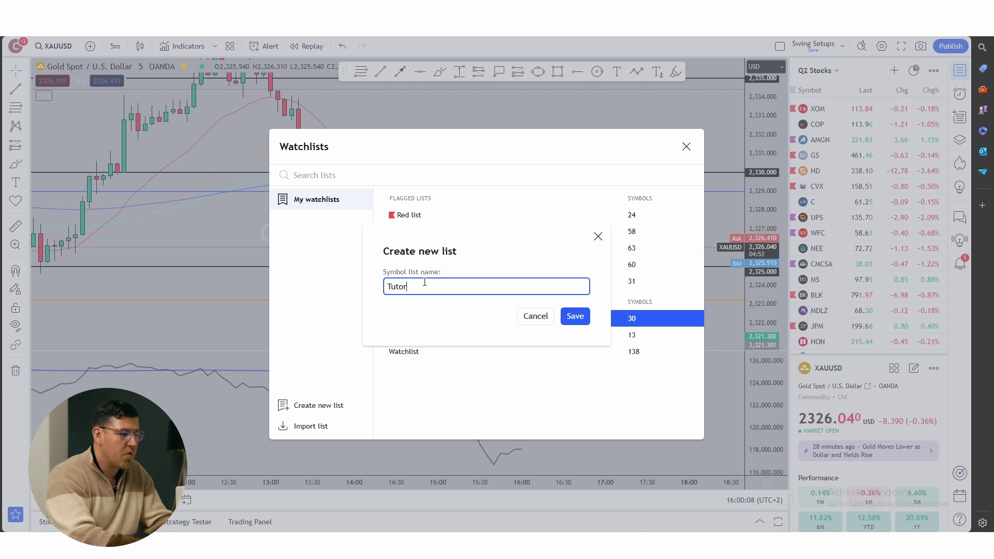
pyautogui.write('ial')
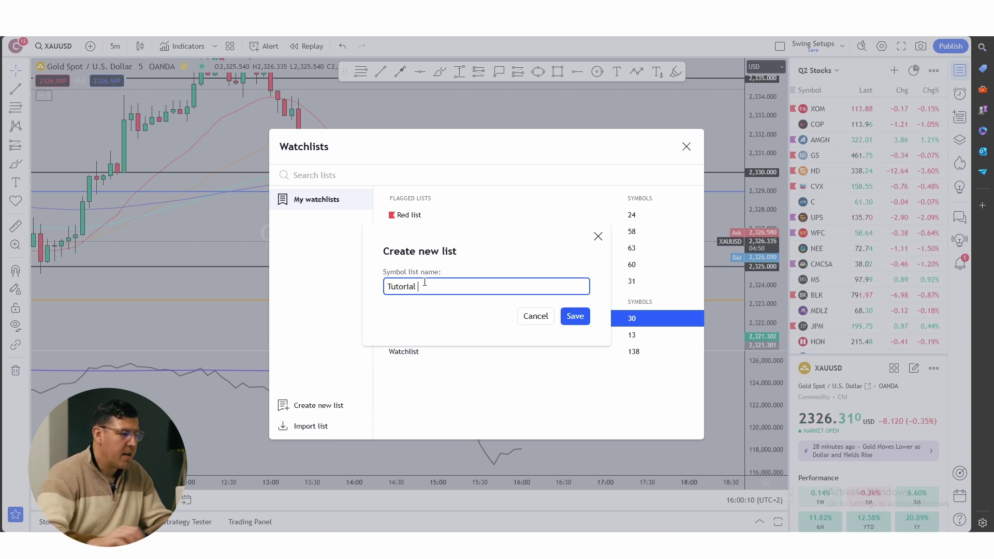
pyautogui.click(576, 316)
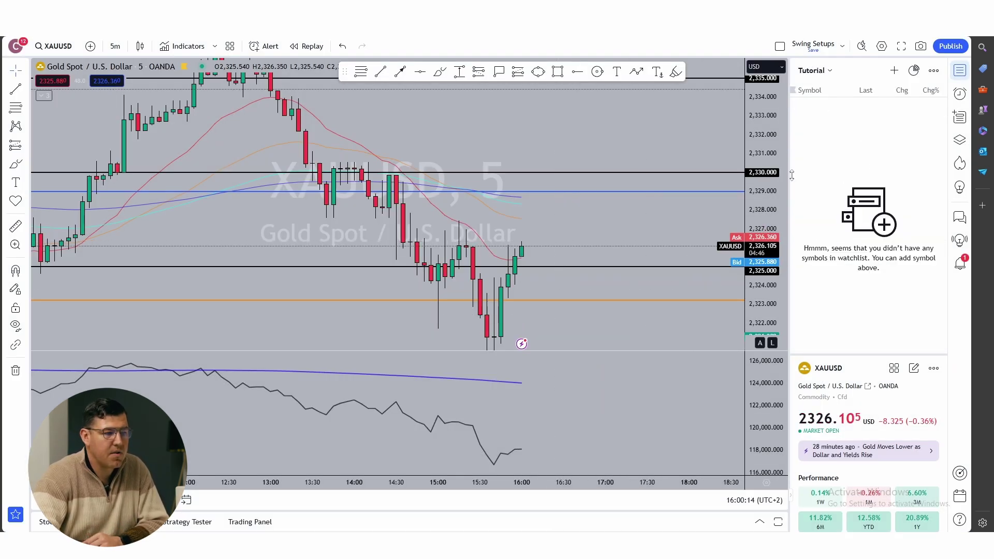
# Add the OANDA gold symbol XAUUSD to the Tutorial watchlist and check the list among the saved watchlists
pyautogui.click(893, 71)
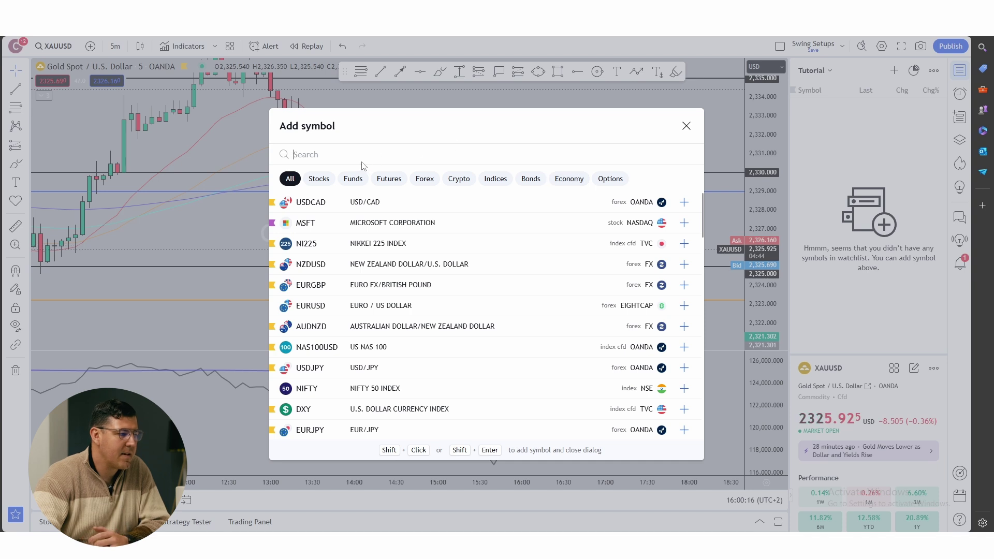
pyautogui.write('X')
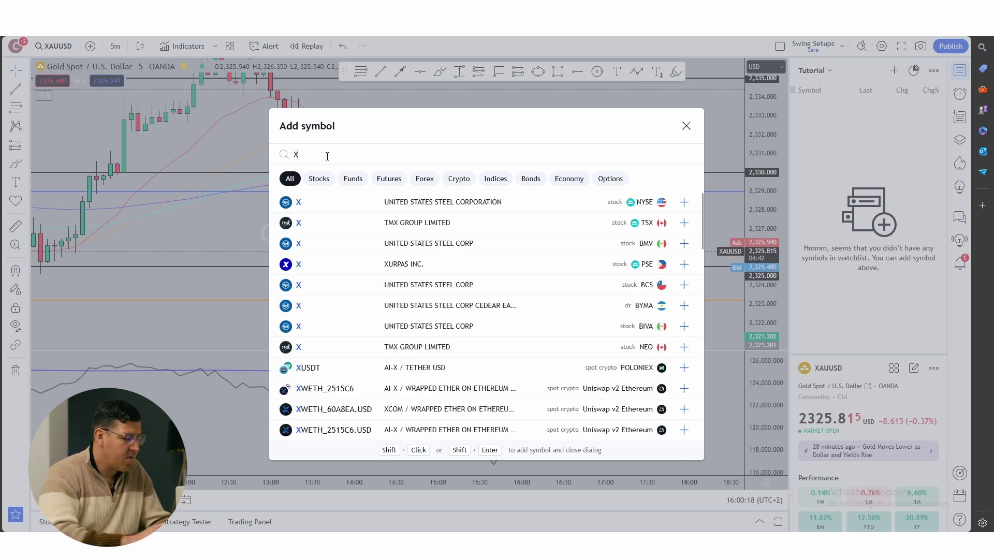
pyautogui.write('AUUSD')
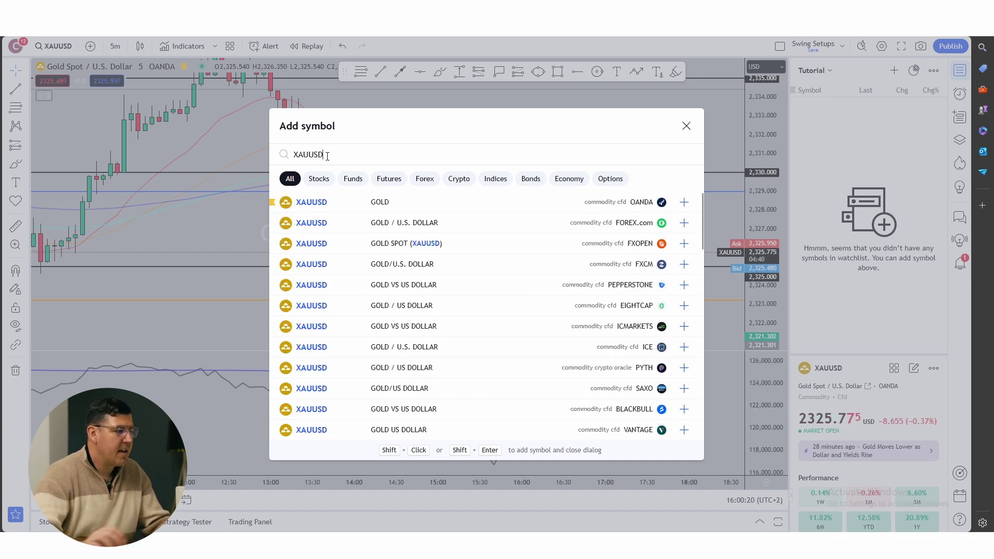
pyautogui.click(684, 202)
pyautogui.click(685, 125)
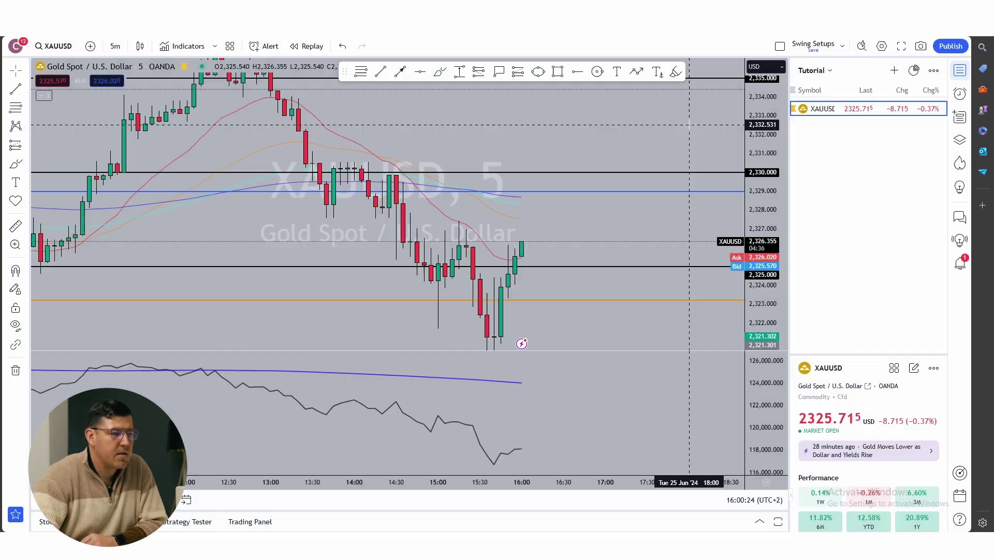
pyautogui.click(828, 71)
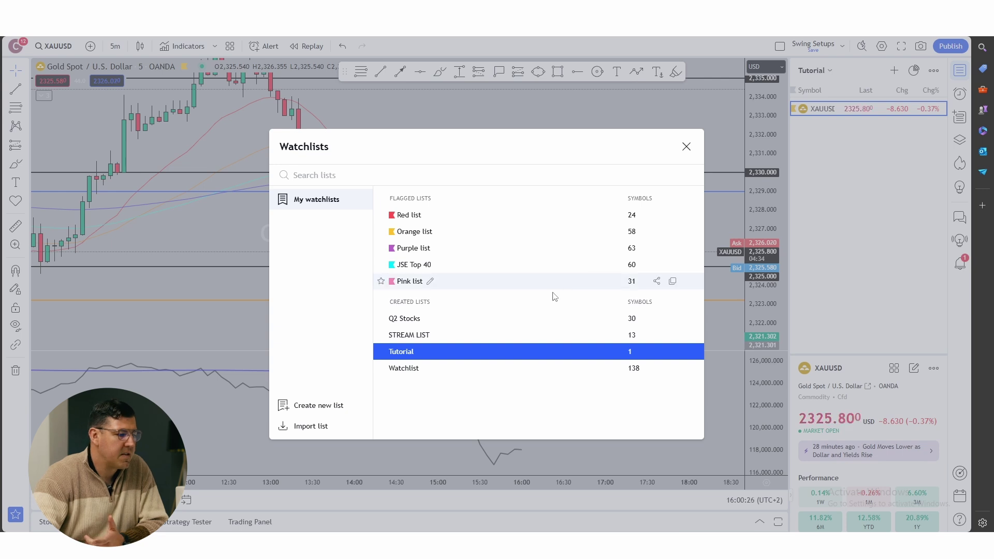
pyautogui.click(712, 113)
# Add the TVC U.S. Dollar Currency Index, DXY, to the Tutorial watchlist
pyautogui.click(894, 70)
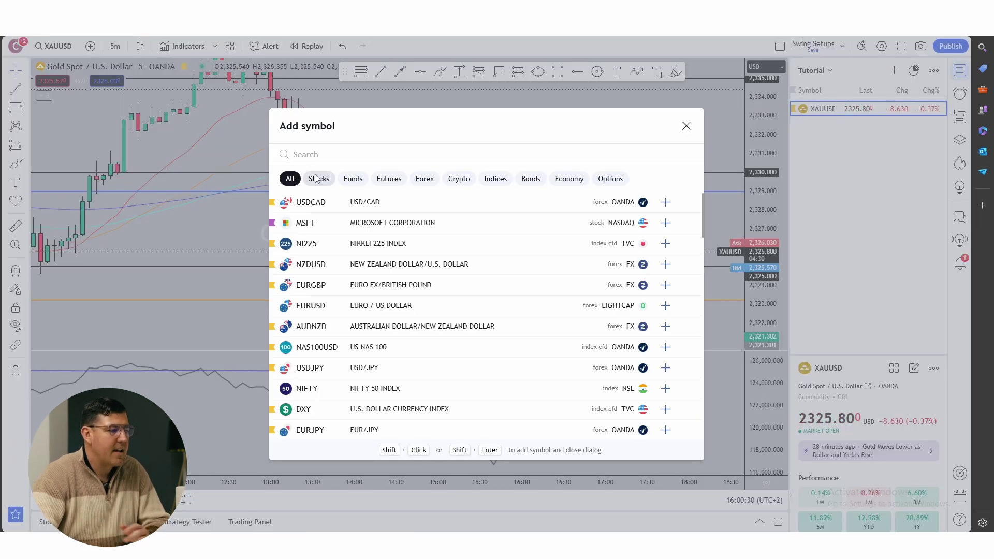
pyautogui.write('DXY')
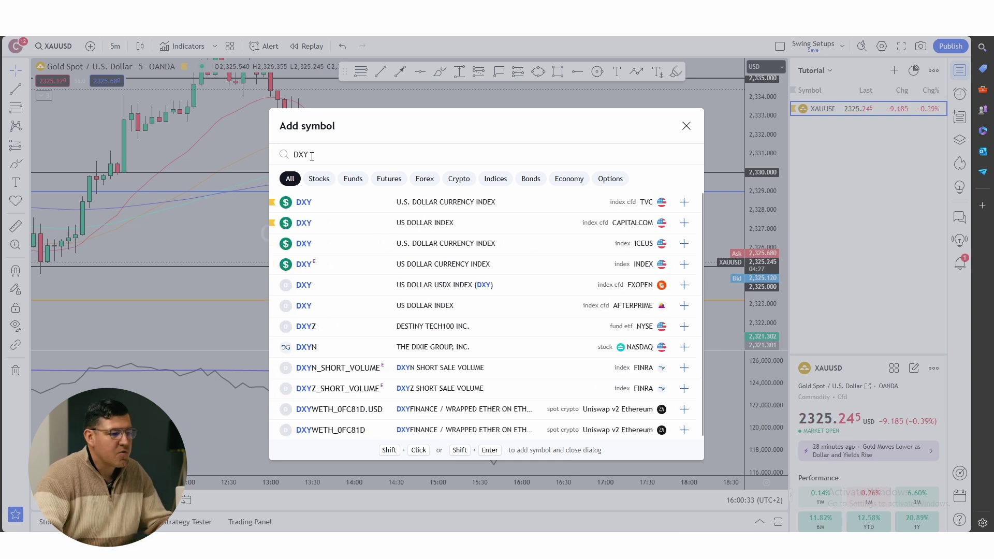
pyautogui.click(684, 202)
pyautogui.click(685, 125)
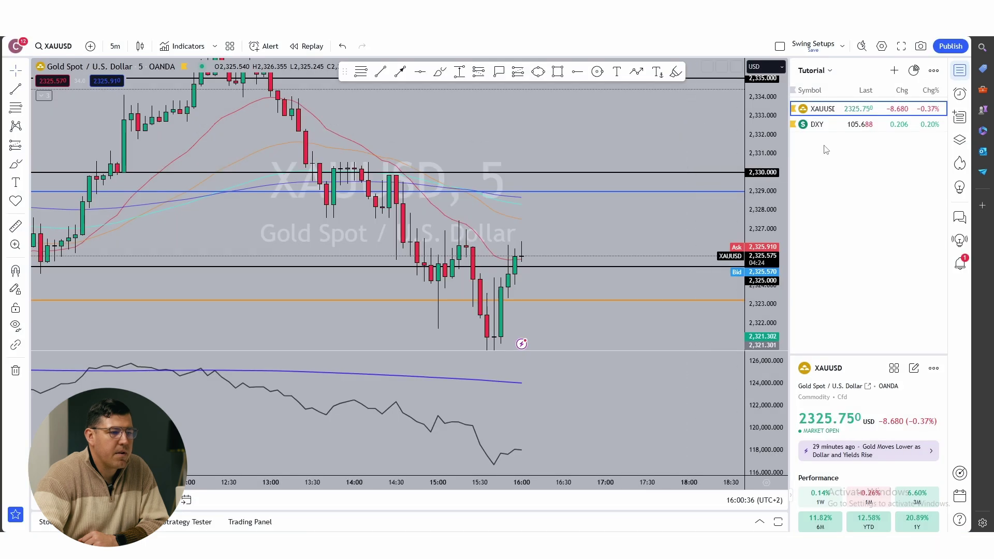
# Switch the chart between XAUUSD and DXY from the watchlist, ending on DXY, and review the saved watchlists
pyautogui.click(818, 124)
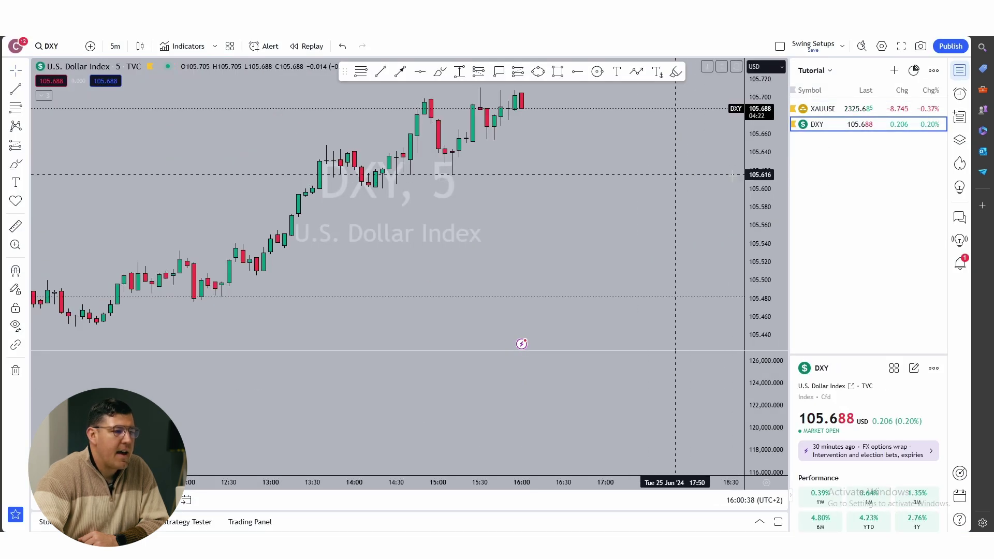
pyautogui.click(838, 109)
pyautogui.click(839, 124)
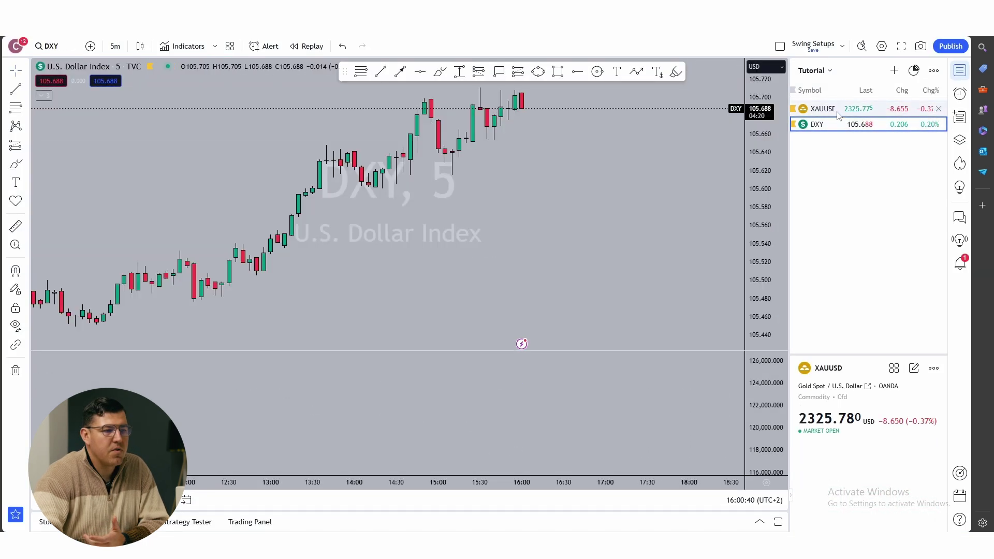
pyautogui.click(838, 110)
pyautogui.click(838, 124)
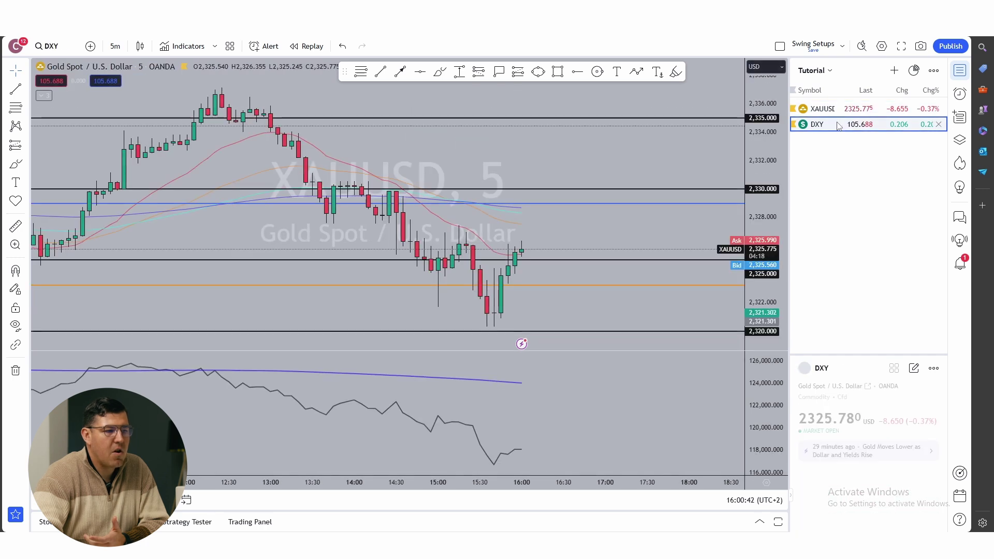
pyautogui.click(833, 75)
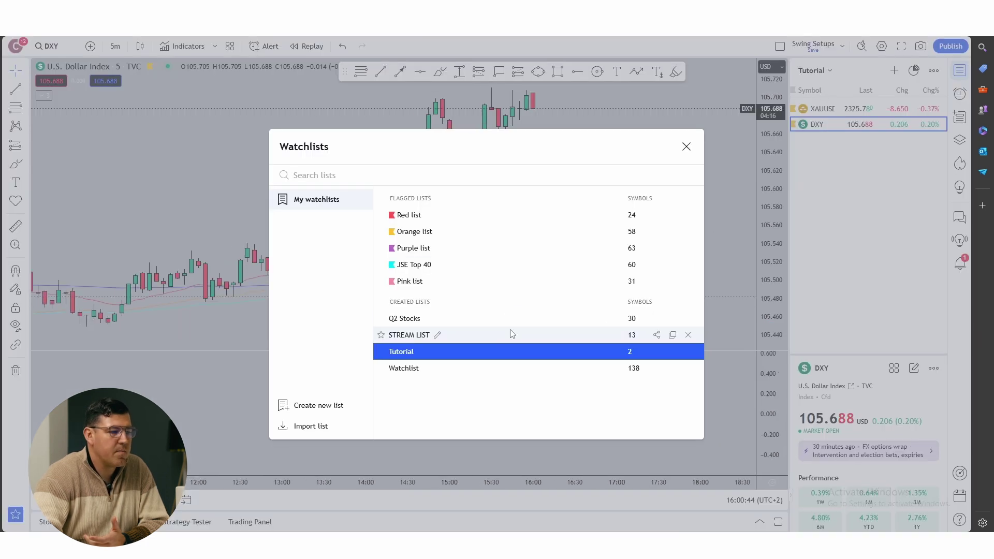
pyautogui.click(685, 147)
# Reposition the DXY chart and move the floating favorite drawing tools bar lower on the chart
pyautogui.moveTo(694, 180); pyautogui.dragTo(659, 222)
pyautogui.moveTo(330, 72)
pyautogui.mouseDown()
pyautogui.moveTo(324, 89)
pyautogui.moveTo(286, 100)
pyautogui.moveTo(300, 223)
pyautogui.moveTo(229, 211)
pyautogui.moveTo(332, 127)
pyautogui.mouseUp()
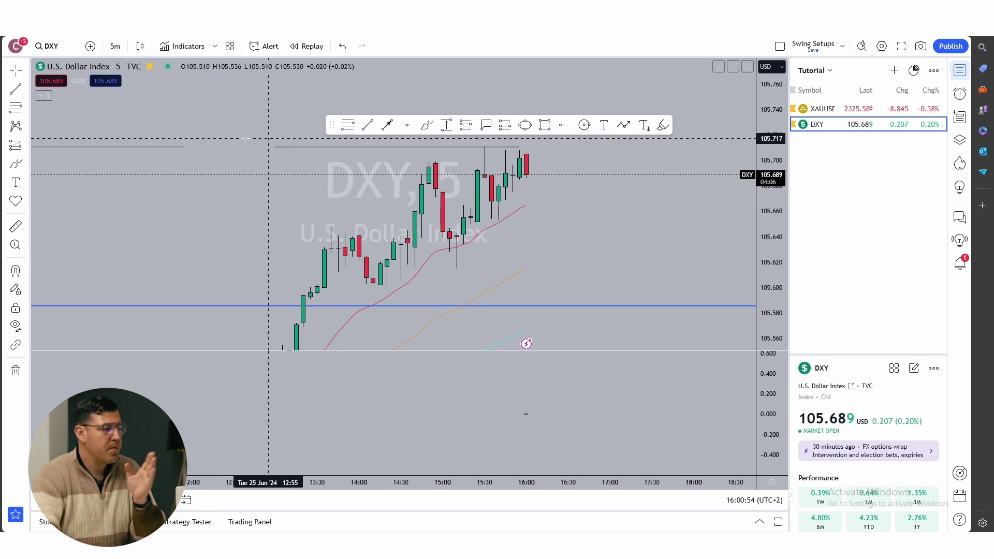
# Remove the Ellipse, Circle, Path, Rectangle, Arrow, Highlighter and Brush drawing tools from the favorites
pyautogui.click(26, 164)
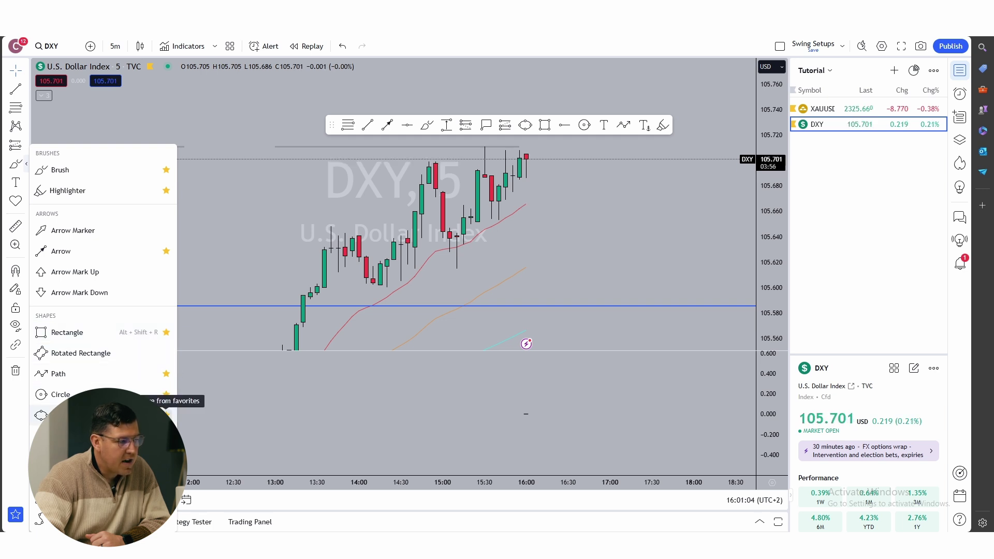
pyautogui.click(166, 411)
pyautogui.click(166, 373)
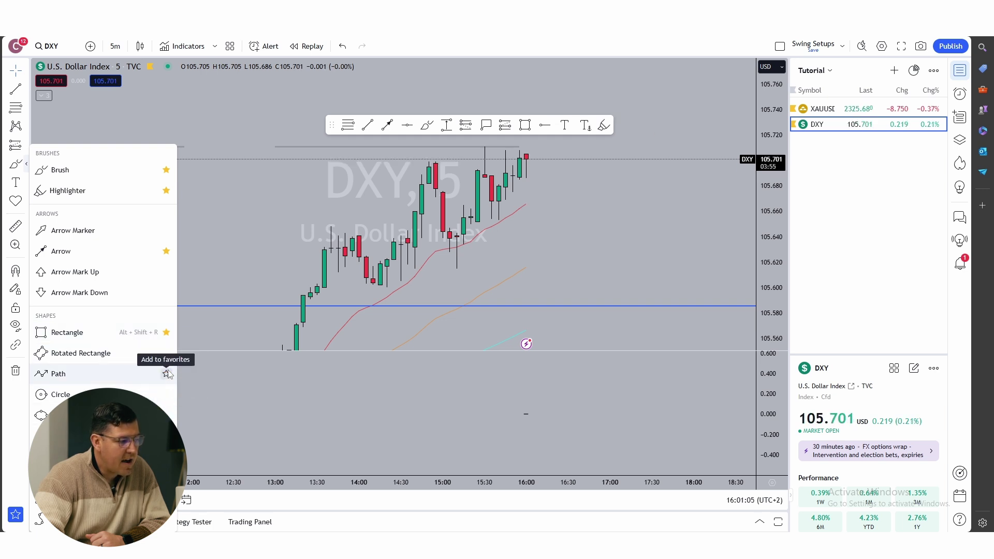
pyautogui.click(166, 332)
pyautogui.click(166, 251)
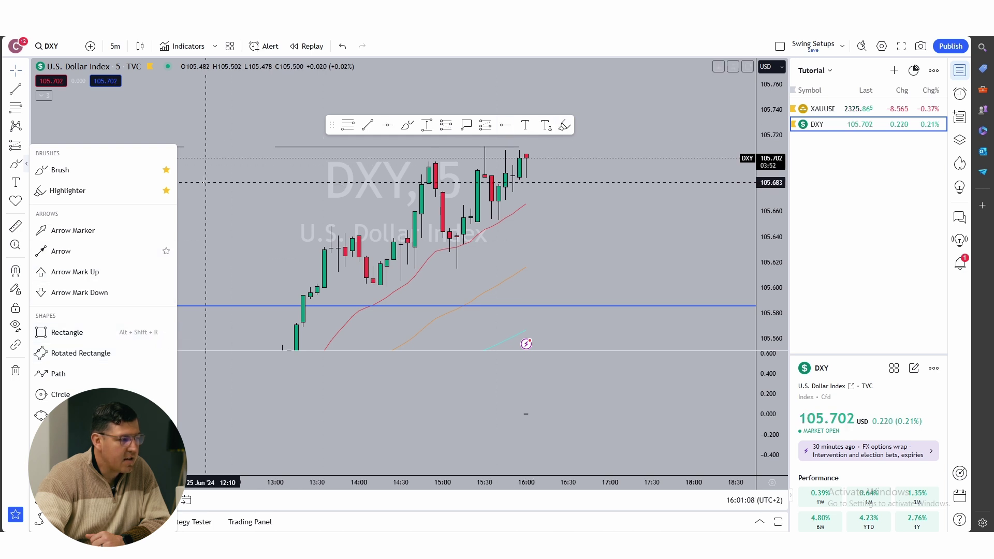
pyautogui.click(166, 191)
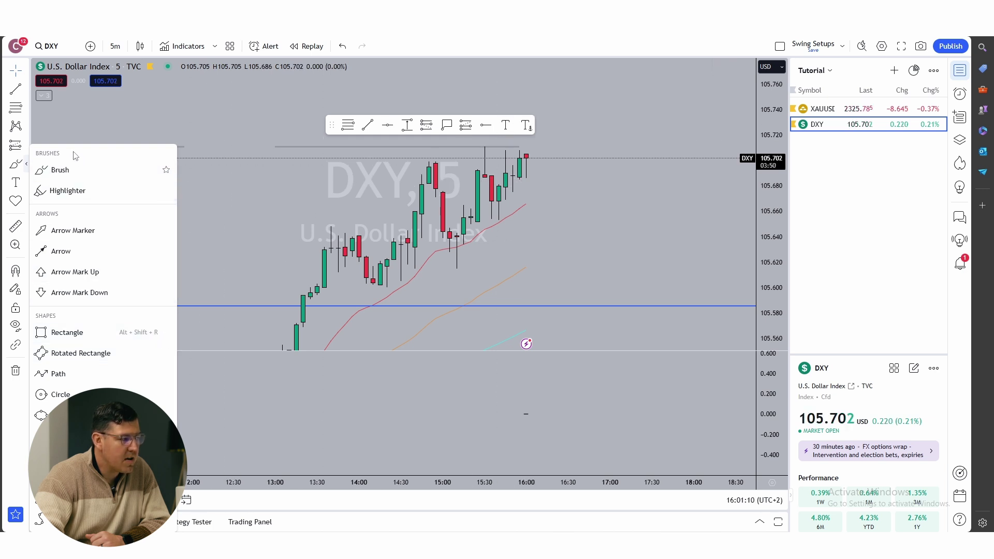
pyautogui.click(65, 135)
# Remove the Text, Anchored Text and Price Label tools from the favorites
pyautogui.click(27, 182)
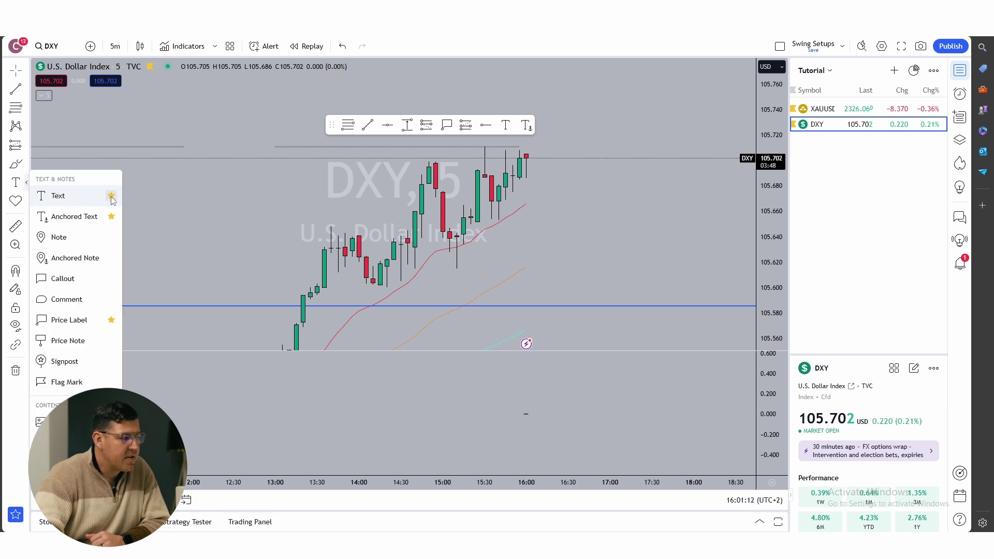
pyautogui.click(111, 216)
pyautogui.click(111, 320)
pyautogui.click(435, 135)
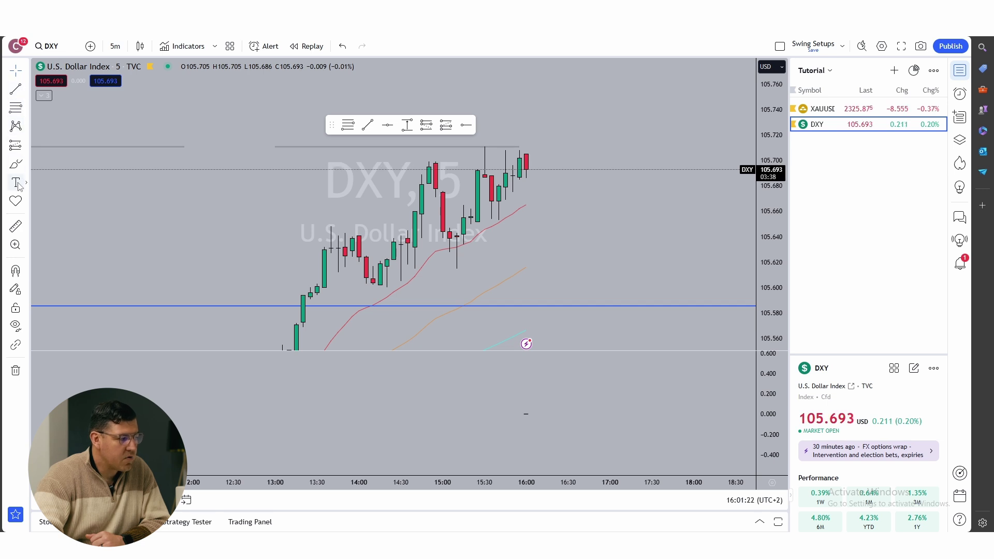
# Add Ray, Info Line, Extended Line and Trend Angle to the favorite drawing tools and move the floating favorites bar beside the chart legend
pyautogui.click(26, 90)
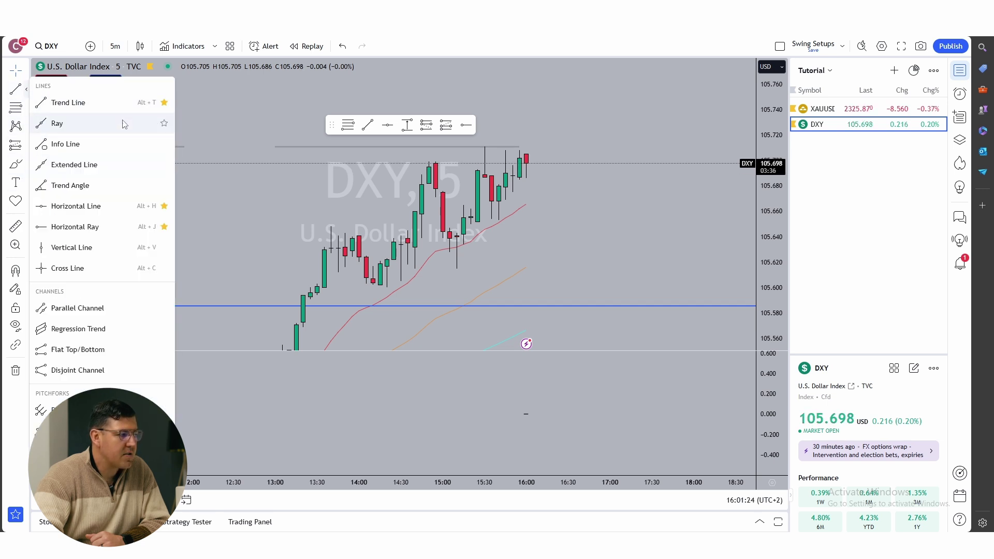
pyautogui.click(164, 124)
pyautogui.click(164, 144)
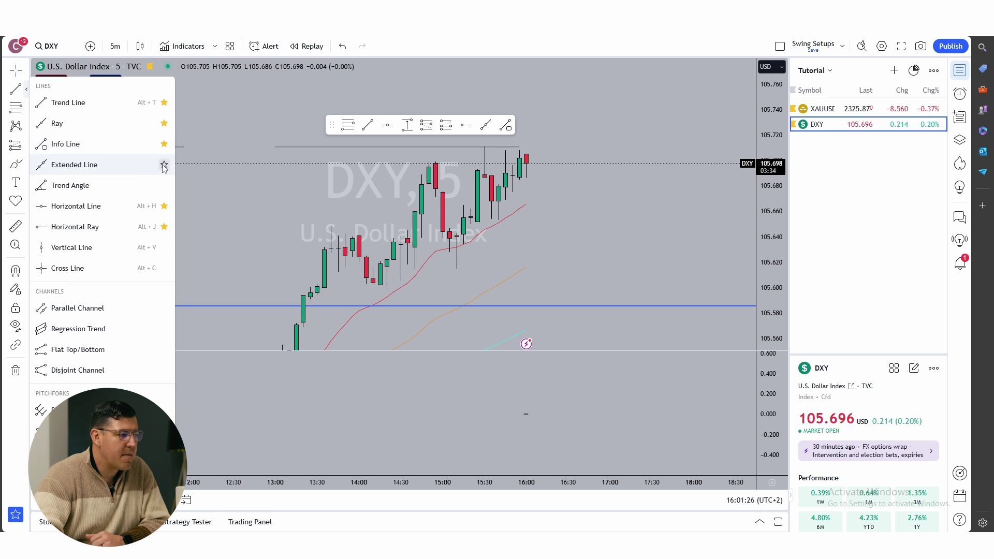
pyautogui.click(164, 165)
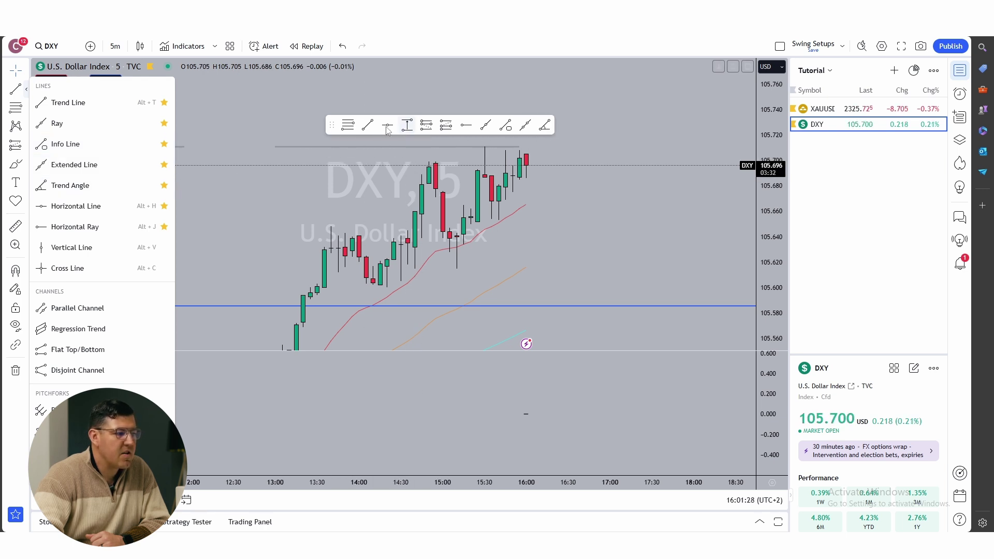
pyautogui.click(192, 120)
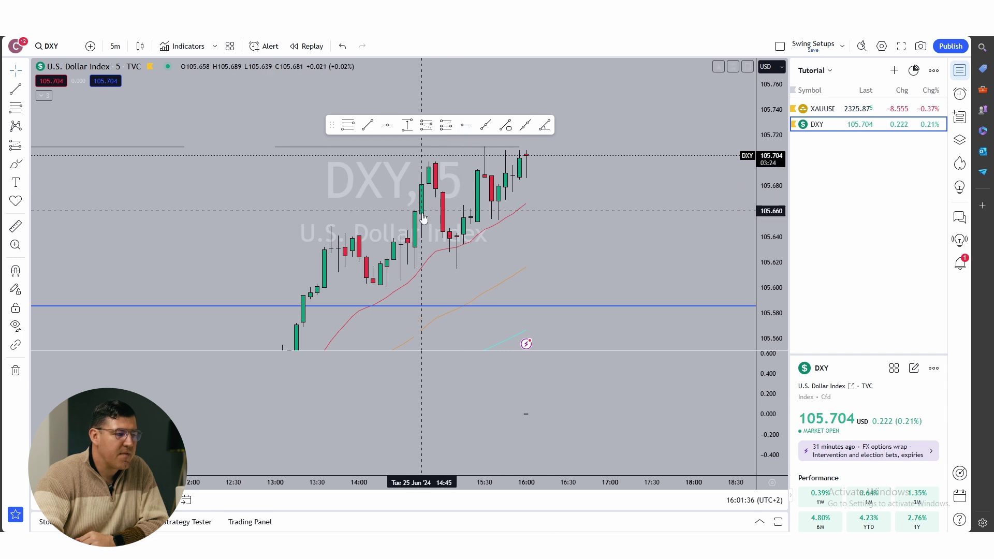
pyautogui.moveTo(329, 129); pyautogui.dragTo(134, 96)
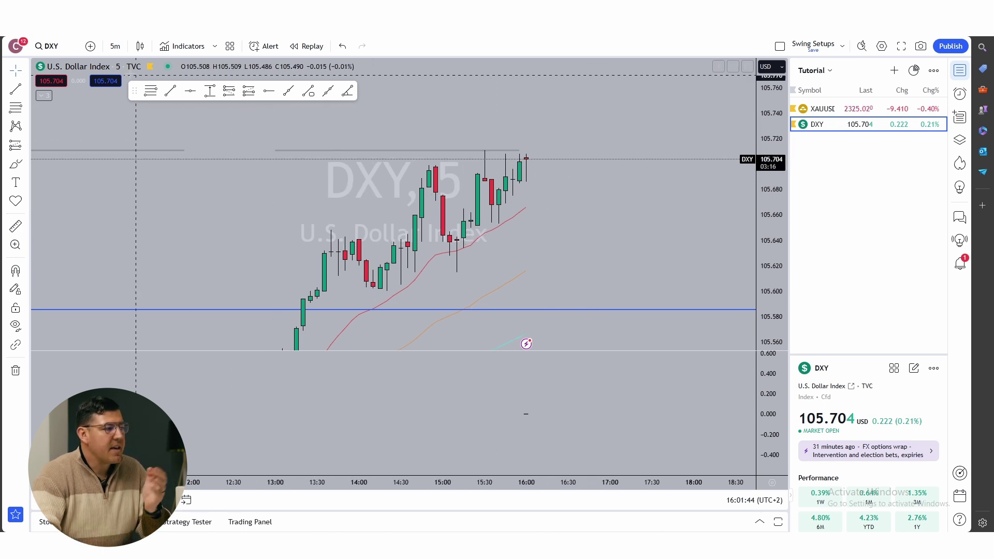
pyautogui.click(91, 48)
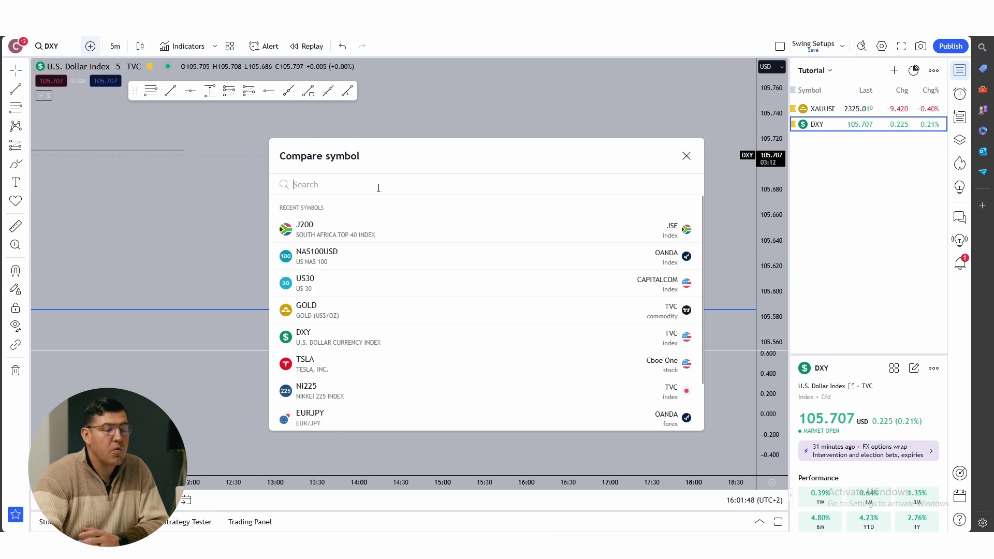
pyautogui.press('Escape')
pyautogui.click(92, 49)
pyautogui.press('Escape')
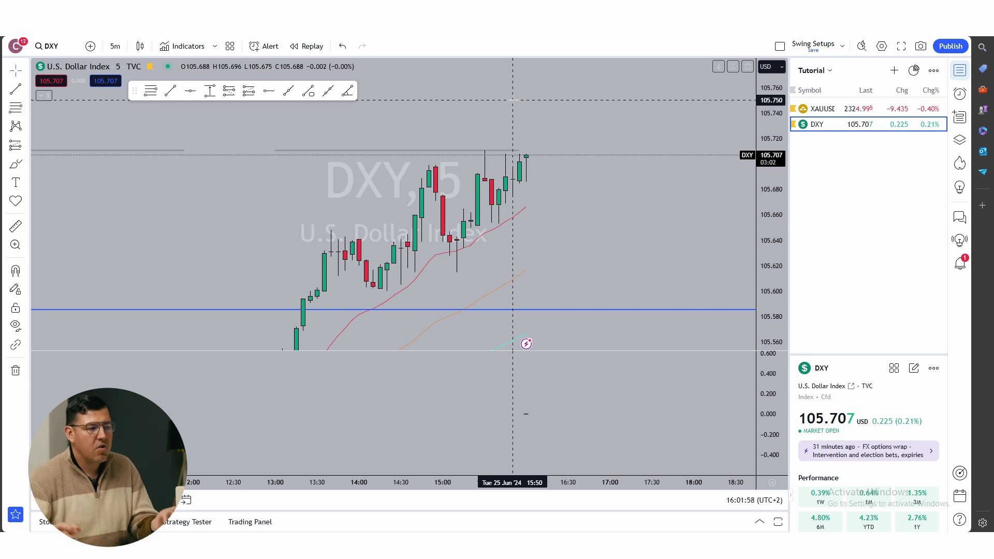
# Overlay XAUUSD on the DXY chart as a comparison symbol with a new price scale
pyautogui.click(91, 46)
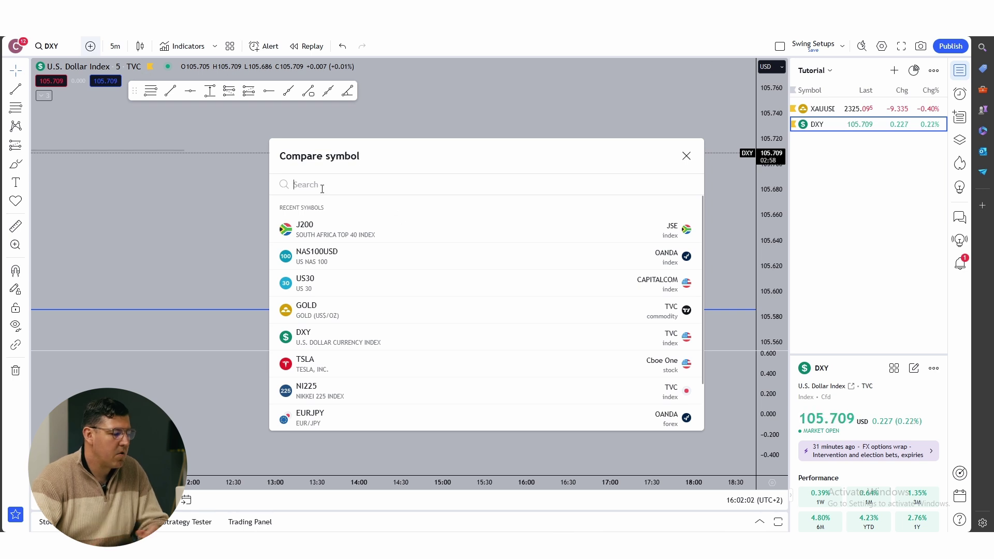
pyautogui.write('XAU')
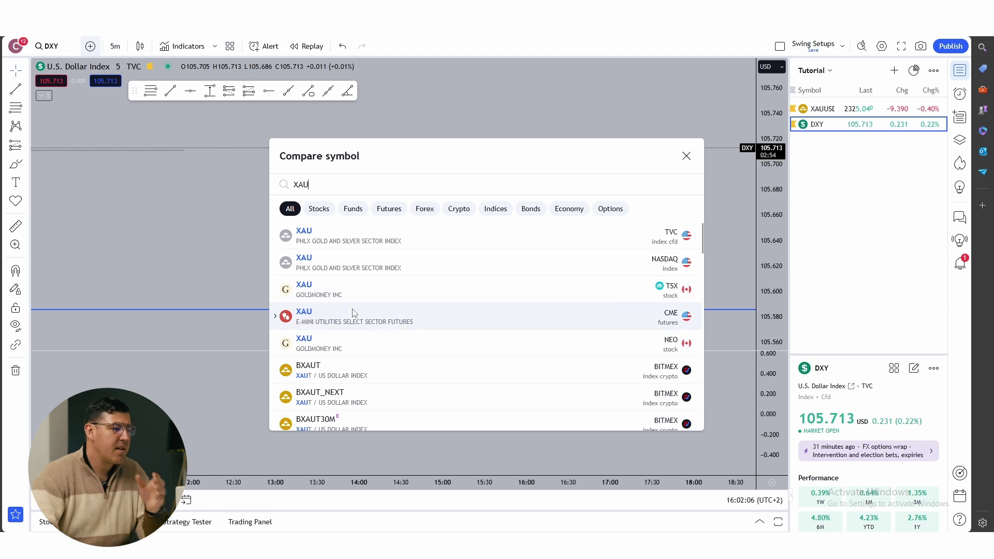
pyautogui.write('USD')
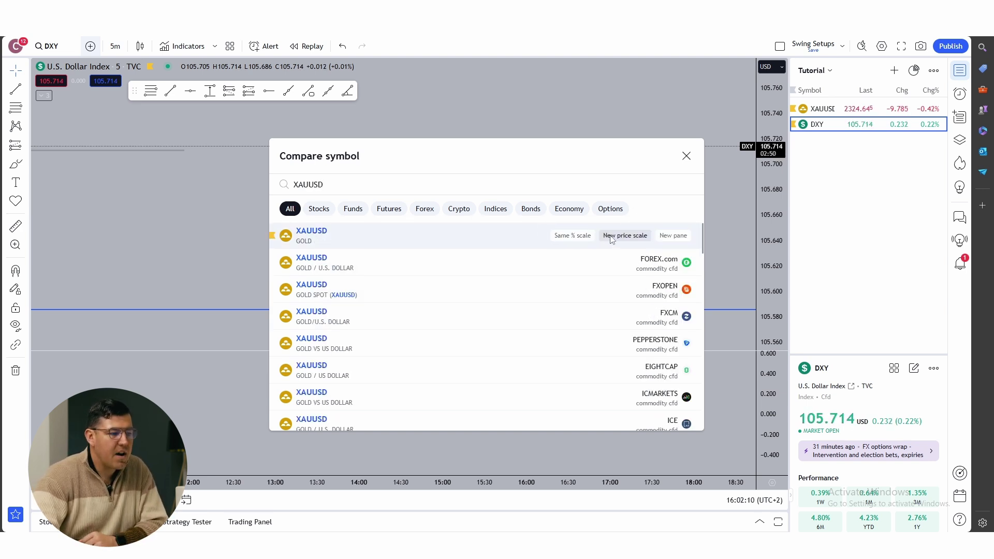
pyautogui.click(610, 235)
pyautogui.click(686, 156)
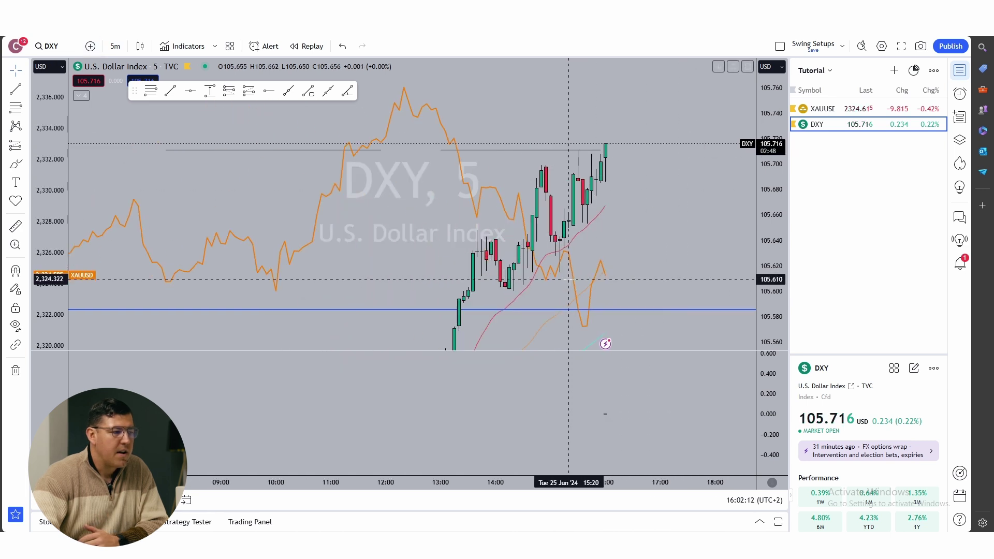
# Enlarge the main chart pane over the lower pane and delete the XAUUSD comparison line
pyautogui.scroll(-4, 383, 233)
pyautogui.moveTo(61, 205); pyautogui.dragTo(61, 238)
pyautogui.moveTo(496, 224); pyautogui.dragTo(460, 194)
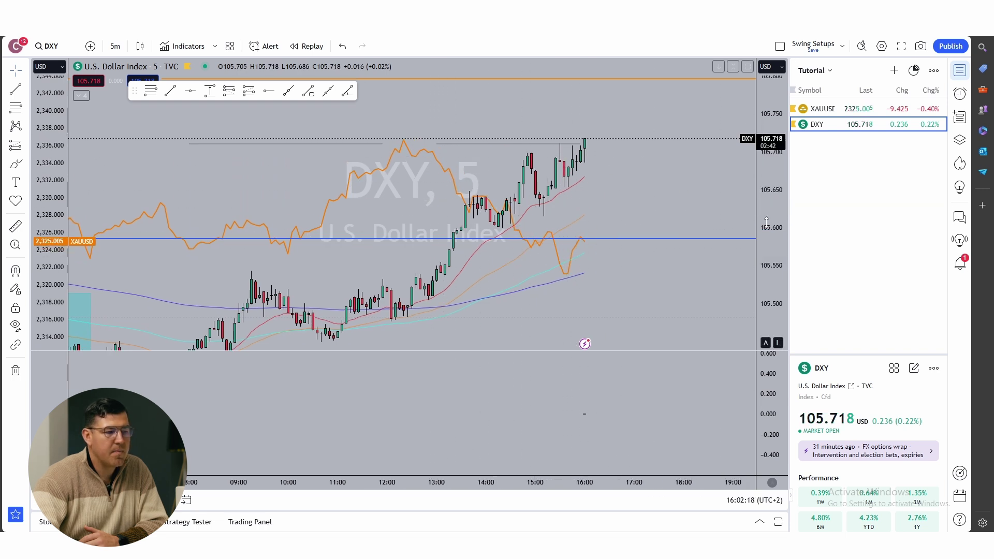
pyautogui.moveTo(765, 220); pyautogui.dragTo(765, 244)
pyautogui.moveTo(658, 191); pyautogui.dragTo(660, 143)
pyautogui.moveTo(611, 350); pyautogui.dragTo(610, 427)
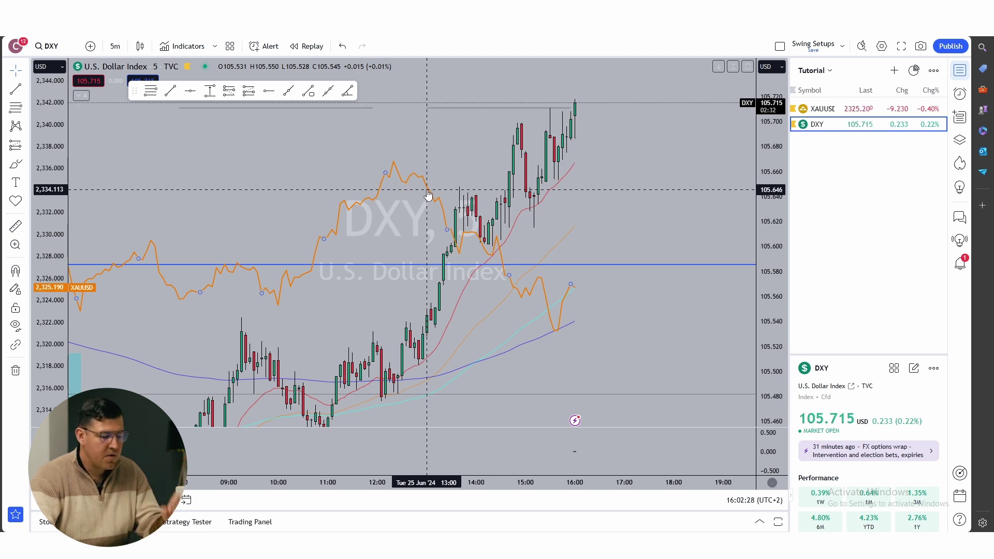
pyautogui.press('Delete')
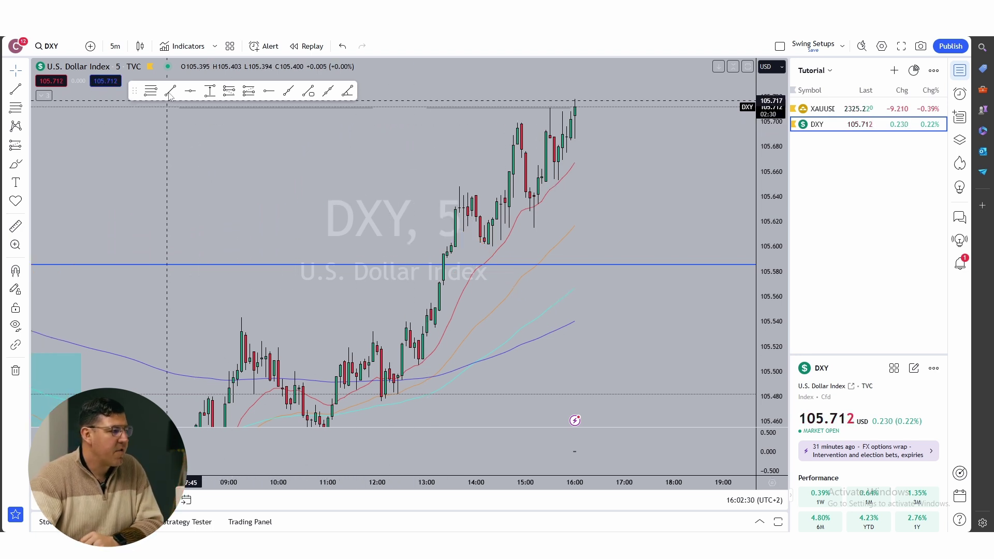
# Review the available chart intervals, keeping the DXY chart on 5 minutes
pyautogui.click(115, 46)
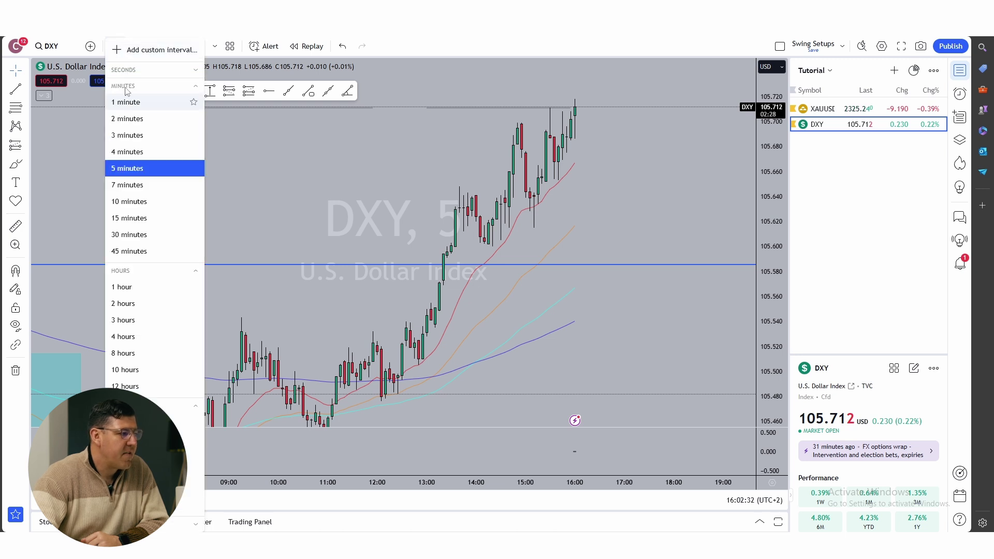
pyautogui.click(156, 168)
pyautogui.click(115, 46)
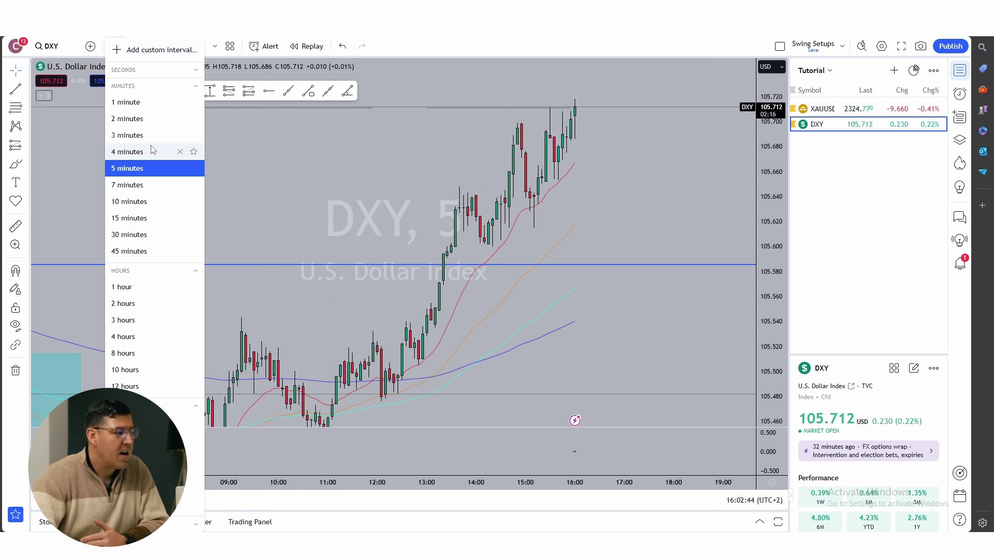
pyautogui.click(369, 163)
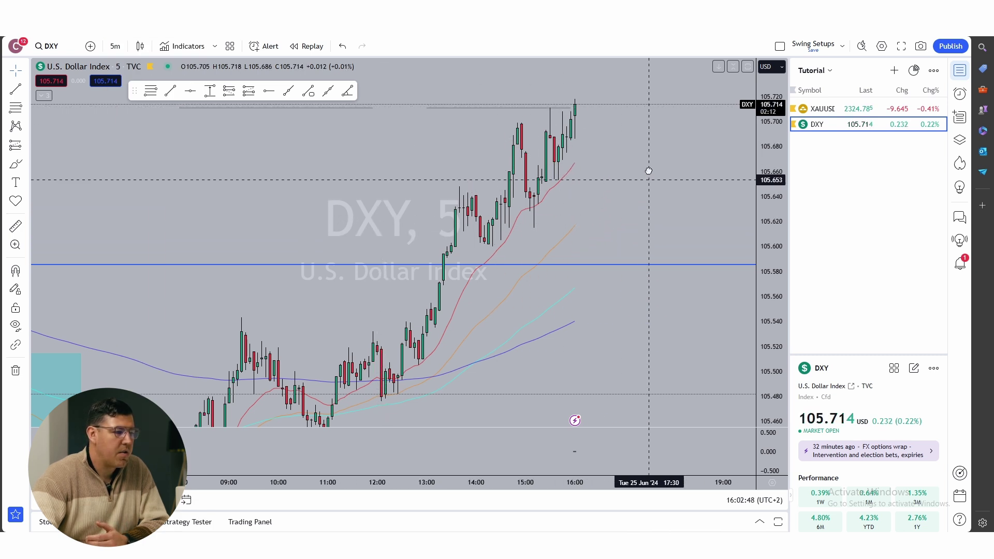
pyautogui.moveTo(519, 218); pyautogui.dragTo(525, 181)
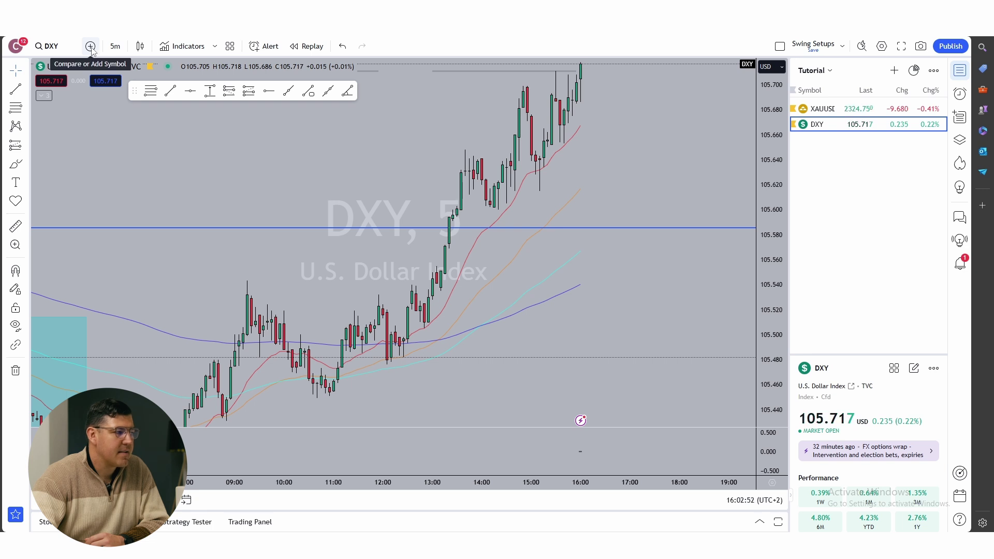
# Review the favorite scripts in the indicators library without adding any to the chart
pyautogui.click(186, 47)
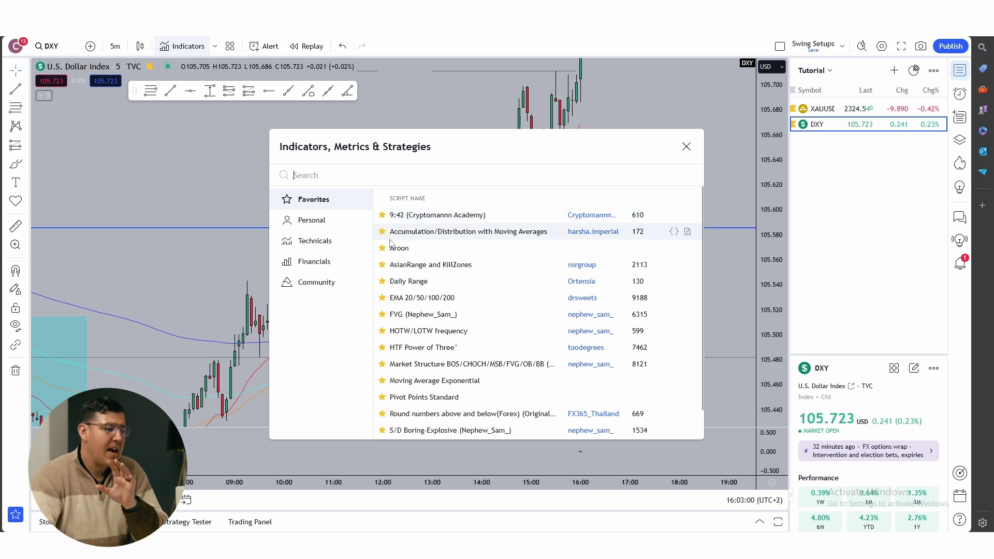
pyautogui.scroll(-1, 393, 265)
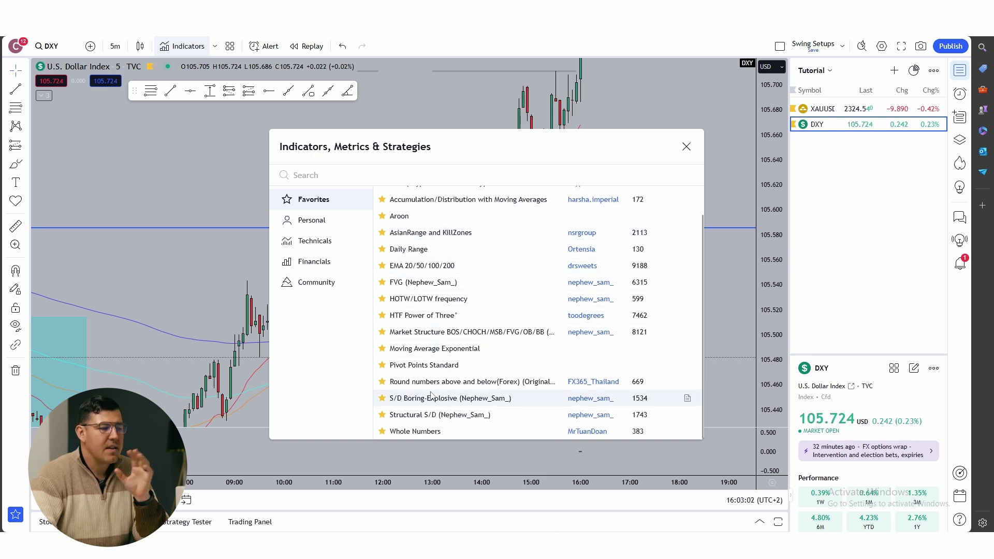
pyautogui.scroll(1, 429, 274)
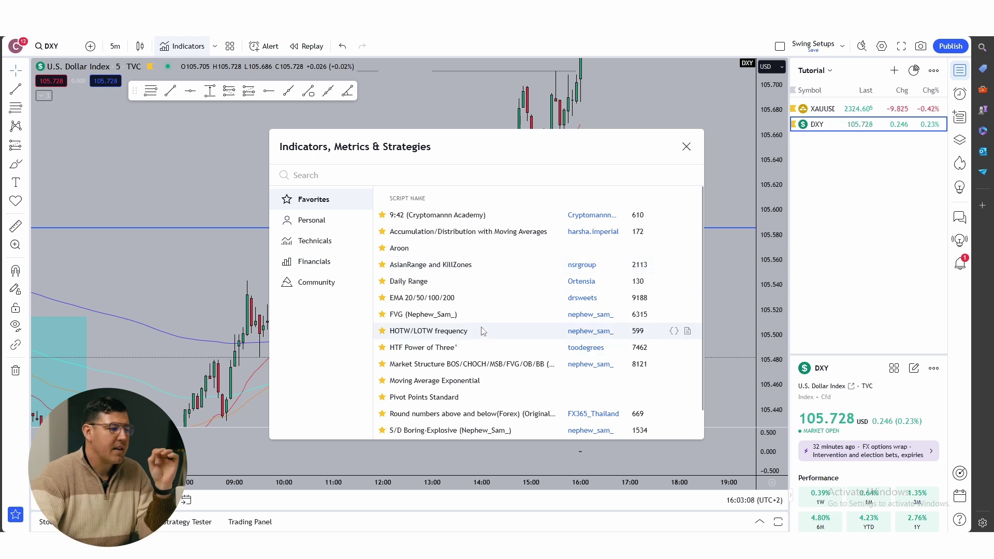
pyautogui.click(685, 147)
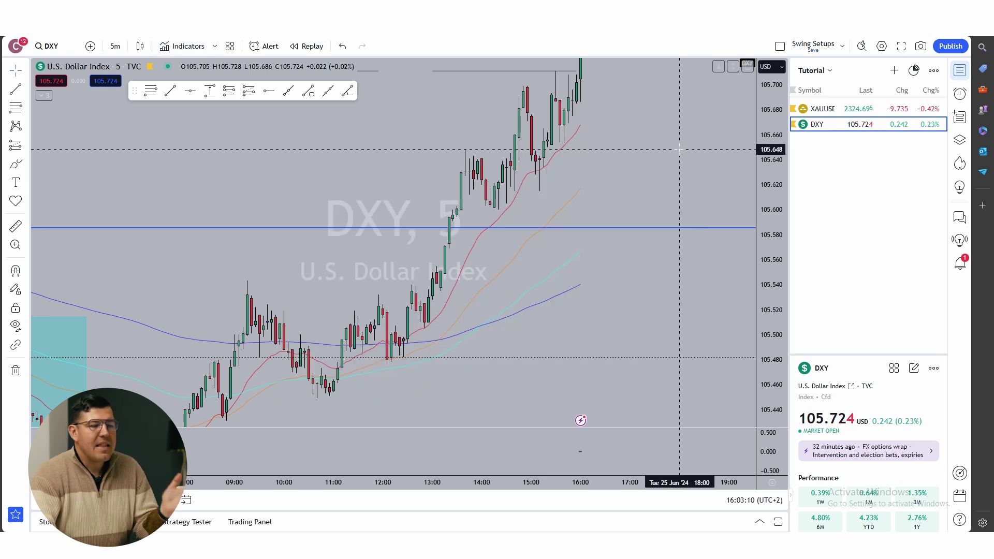
# Open the chart's canvas settings, check the grid line options and try a 78% opacity for the horizontal grid lines
pyautogui.rightClick(628, 177)
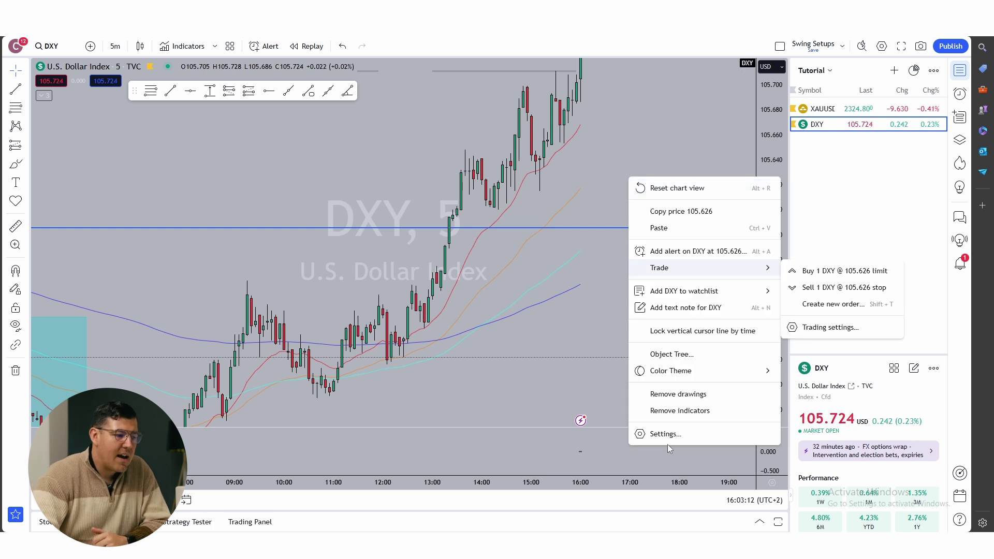
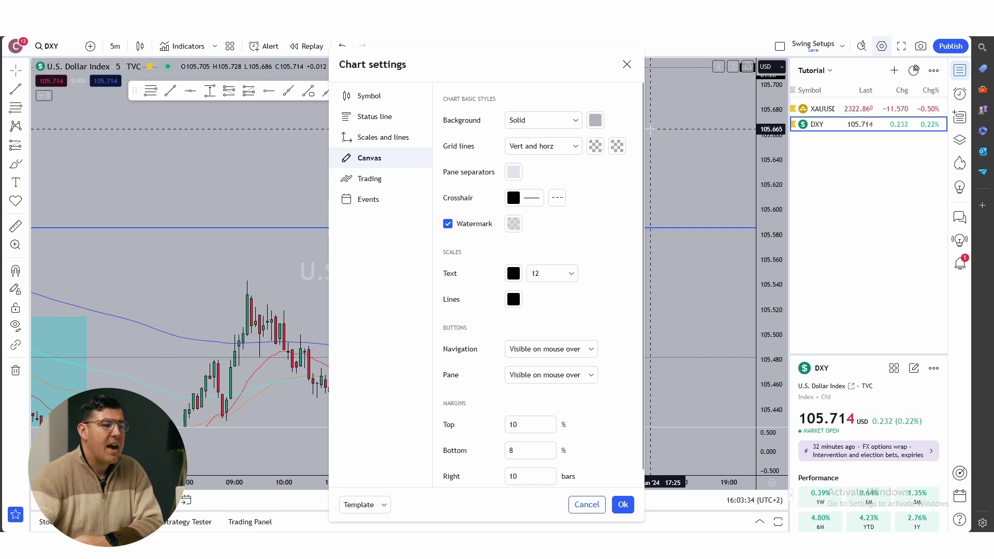
pyautogui.click(578, 149)
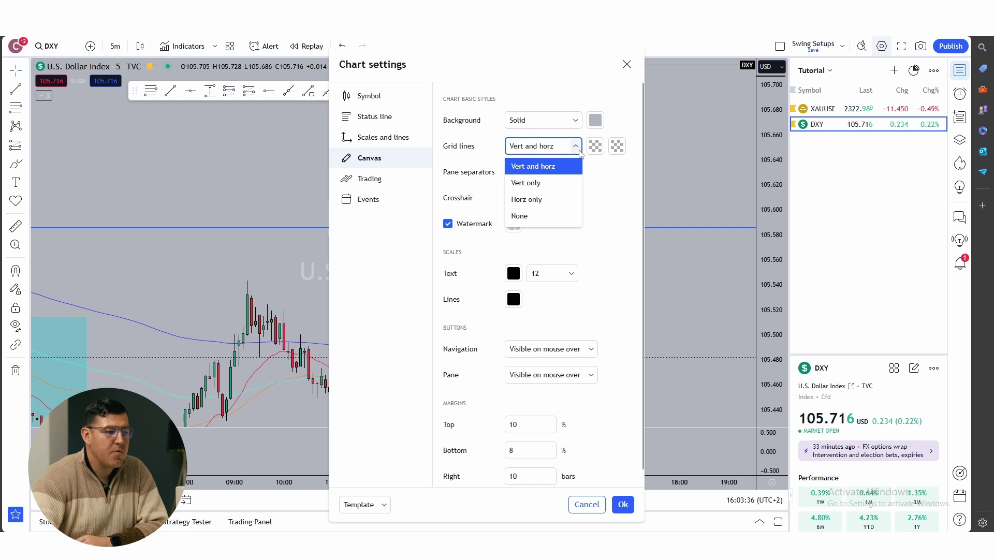
pyautogui.click(579, 149)
pyautogui.click(595, 146)
pyautogui.click(616, 148)
pyautogui.click(615, 147)
pyautogui.click(602, 149)
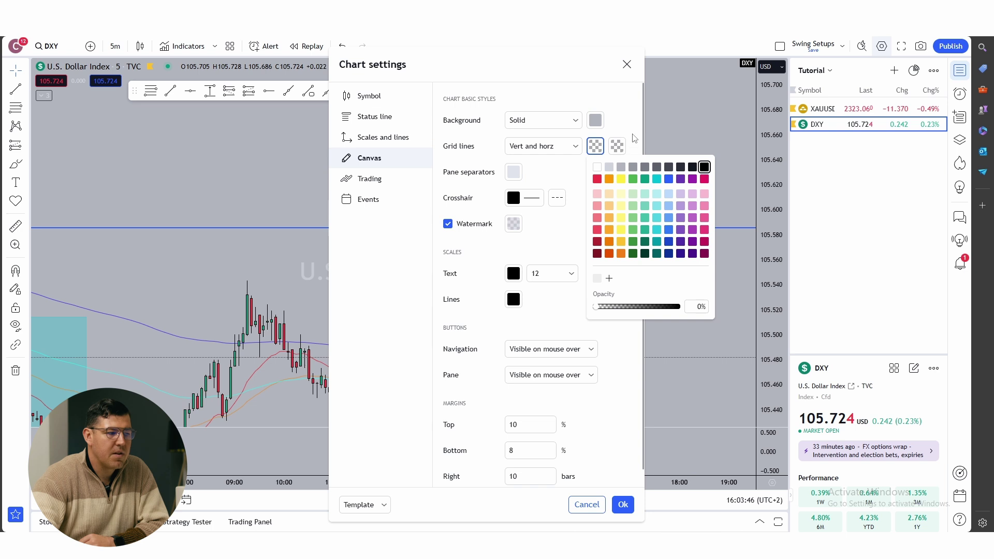
pyautogui.click(616, 147)
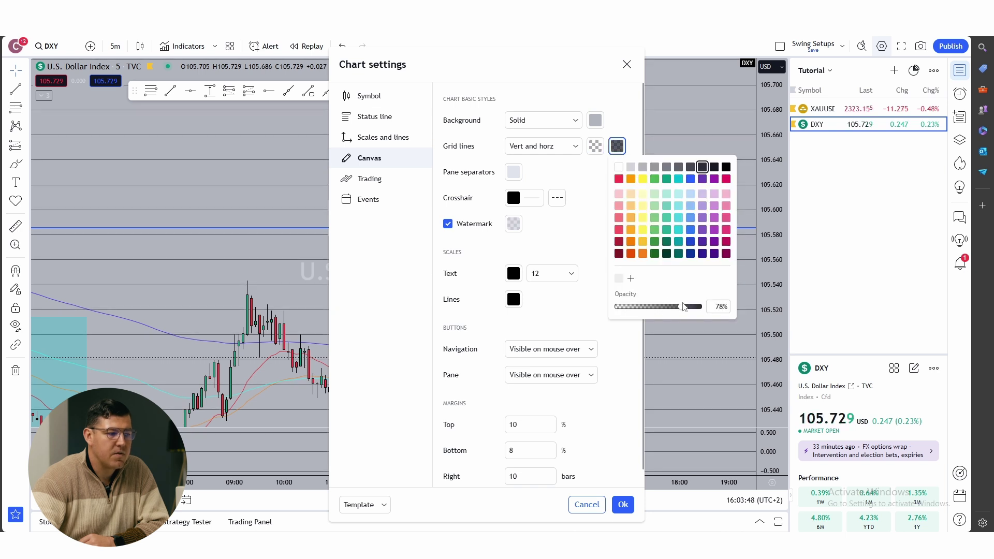
pyautogui.click(589, 175)
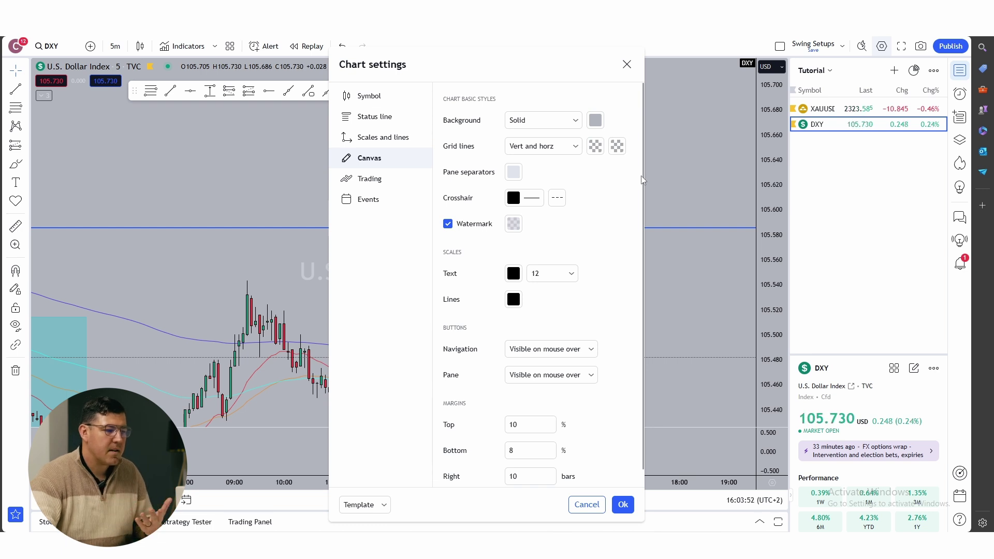
# Review the Canvas, Symbol, Trading and Events chart settings, then close them without changes
pyautogui.moveTo(510, 69); pyautogui.dragTo(511, 47)
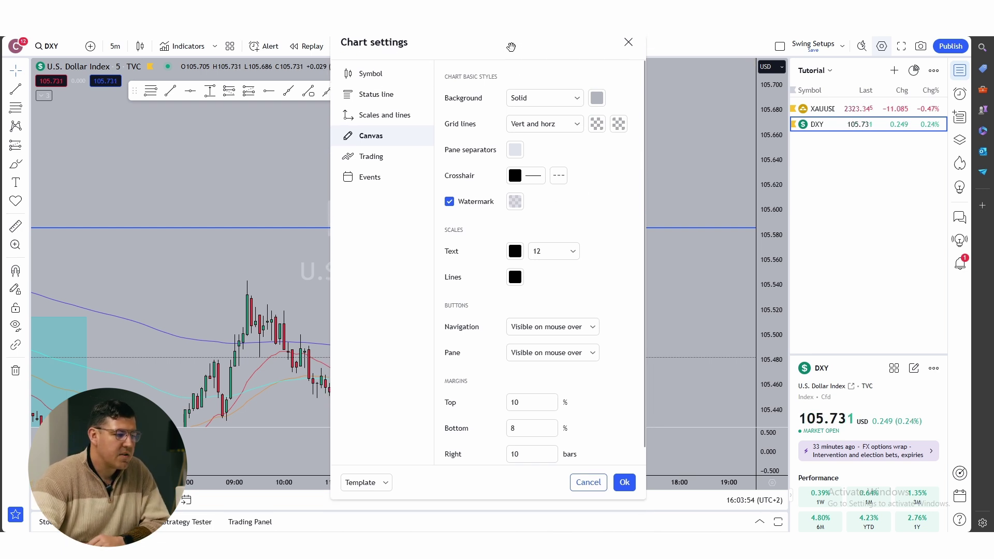
pyautogui.scroll(-1, 546, 196)
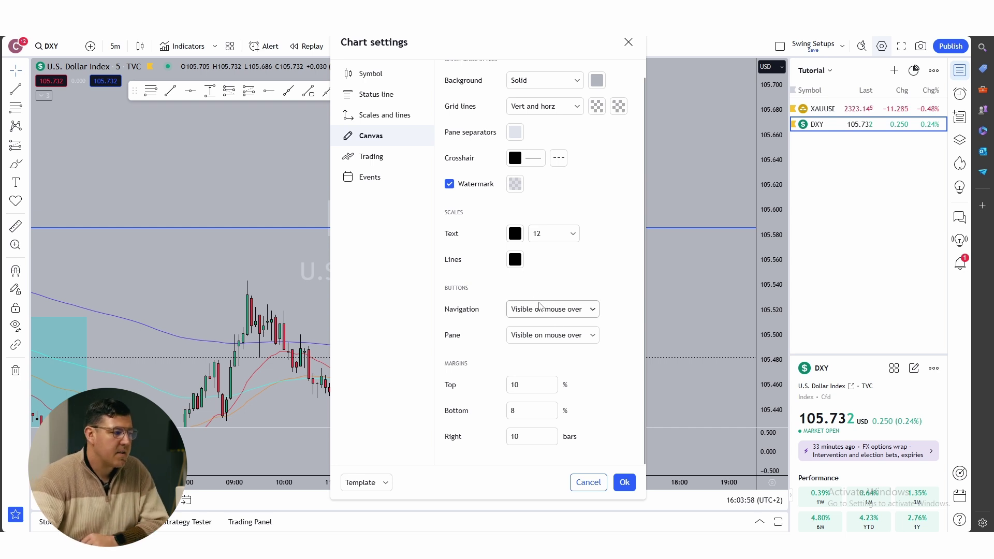
pyautogui.click(384, 73)
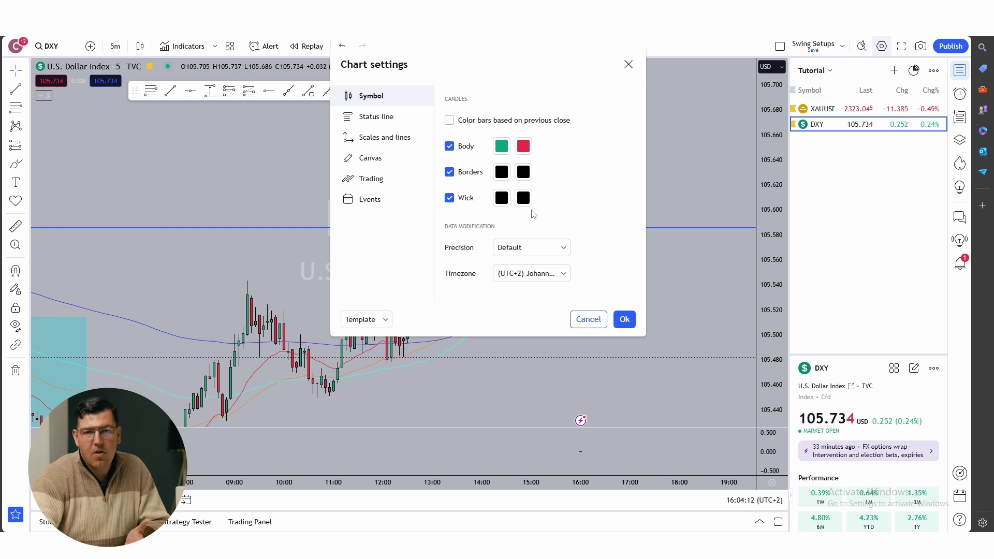
pyautogui.click(383, 163)
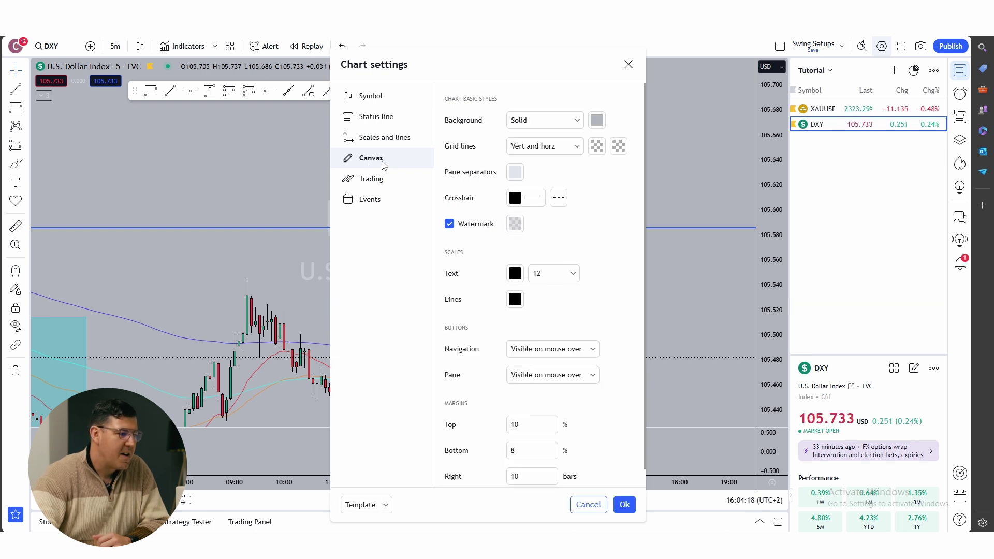
pyautogui.click(380, 182)
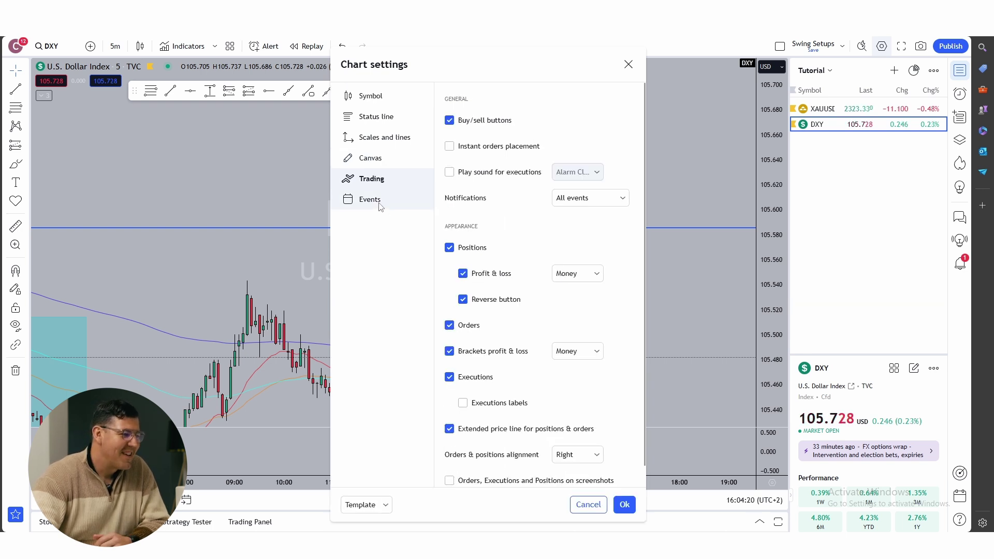
pyautogui.click(379, 202)
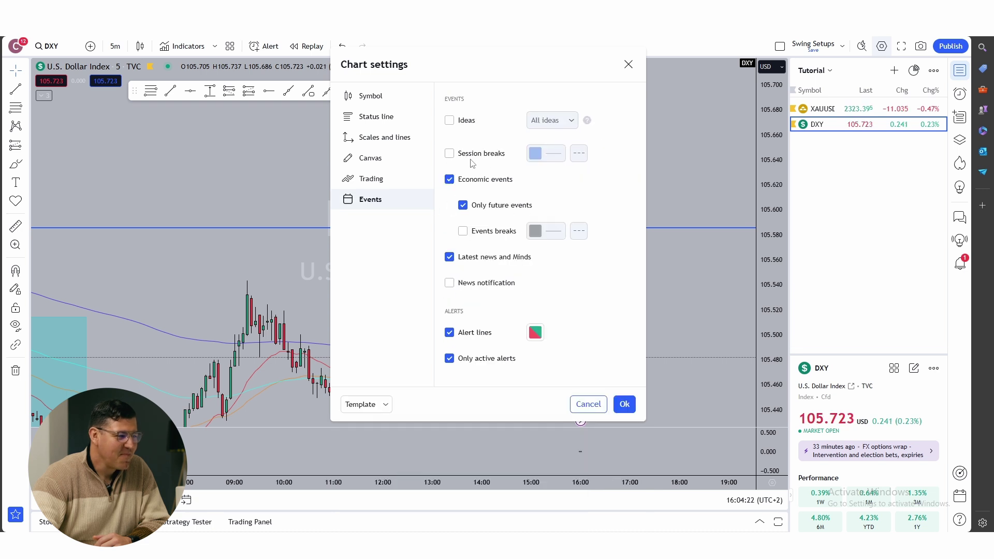
pyautogui.click(627, 64)
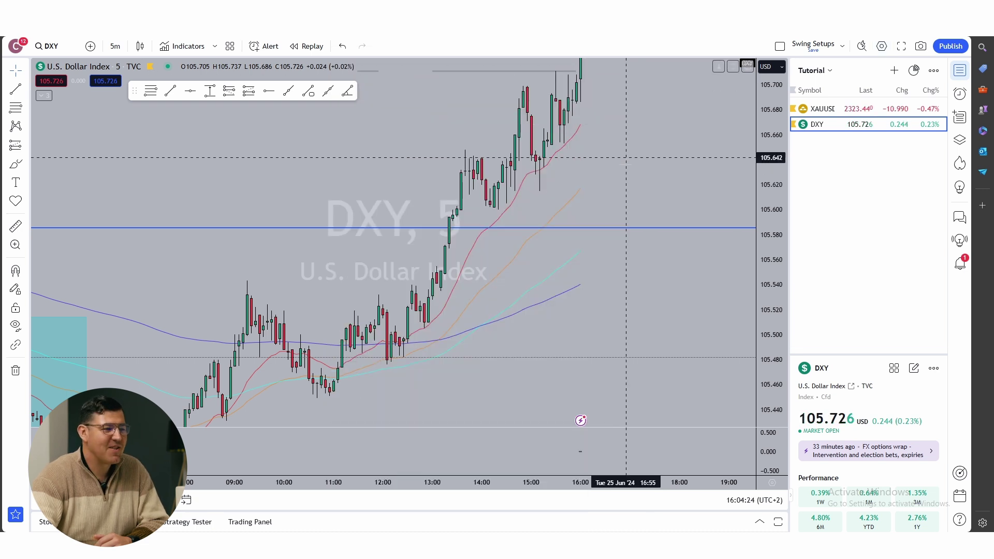
pyautogui.moveTo(638, 204); pyautogui.dragTo(612, 285)
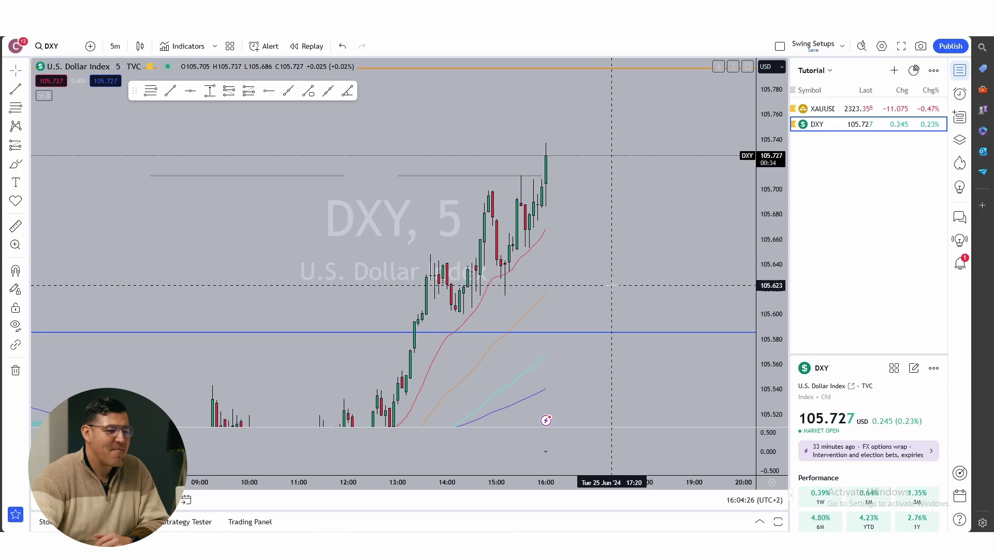